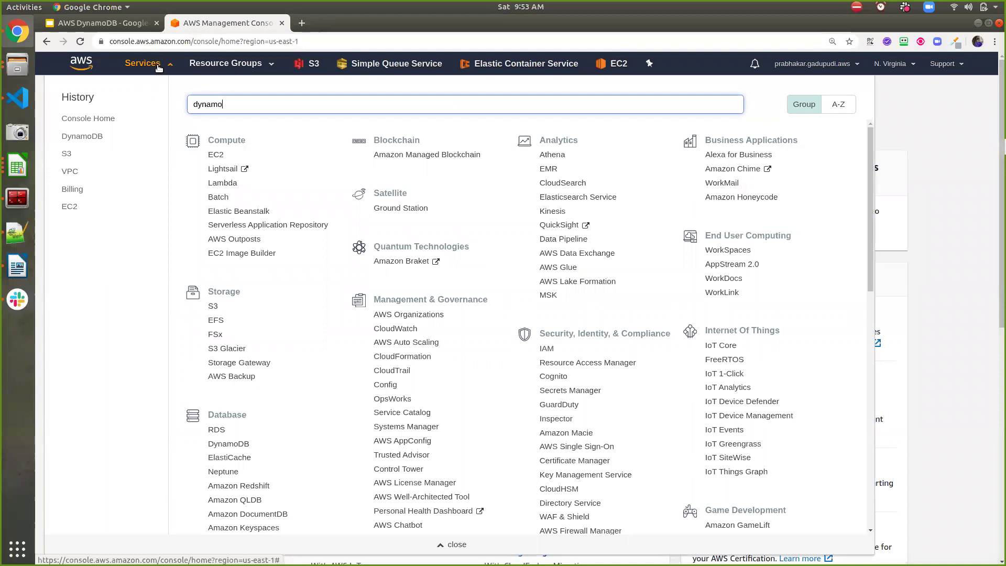
# Step: Open the DynamoDB service and start a new table named empDATA
pyautogui.click(202, 126)
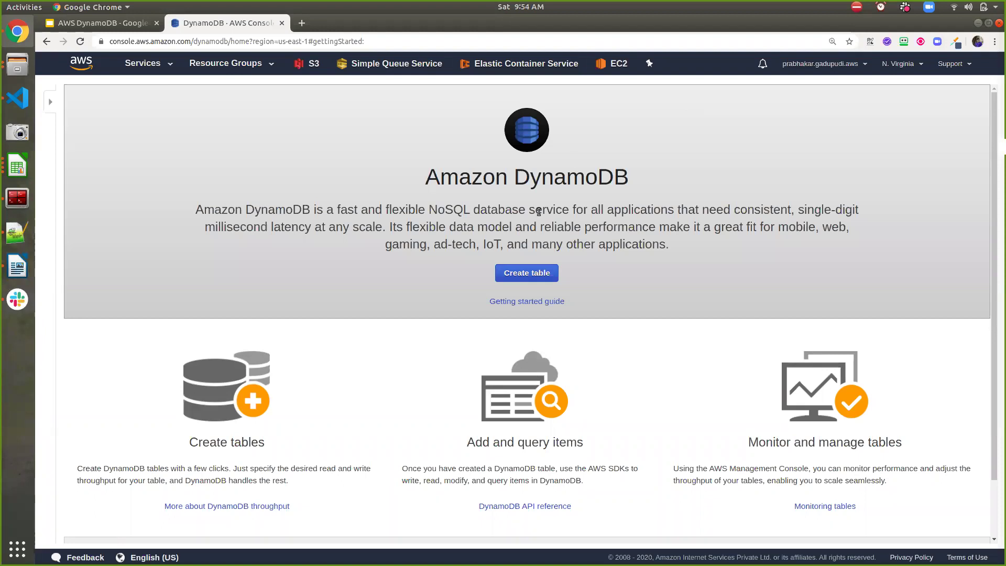
pyautogui.click(528, 269)
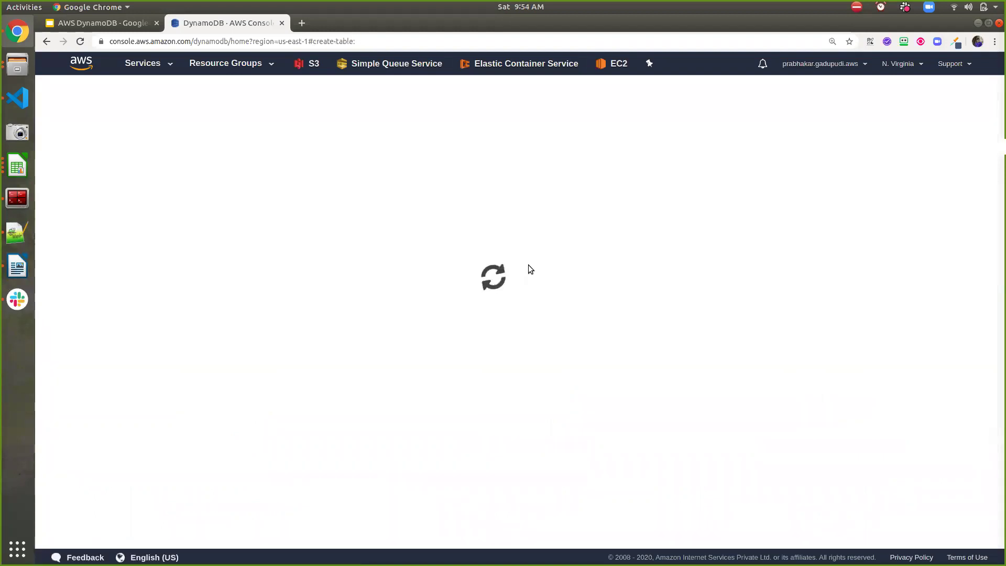
pyautogui.click(370, 159)
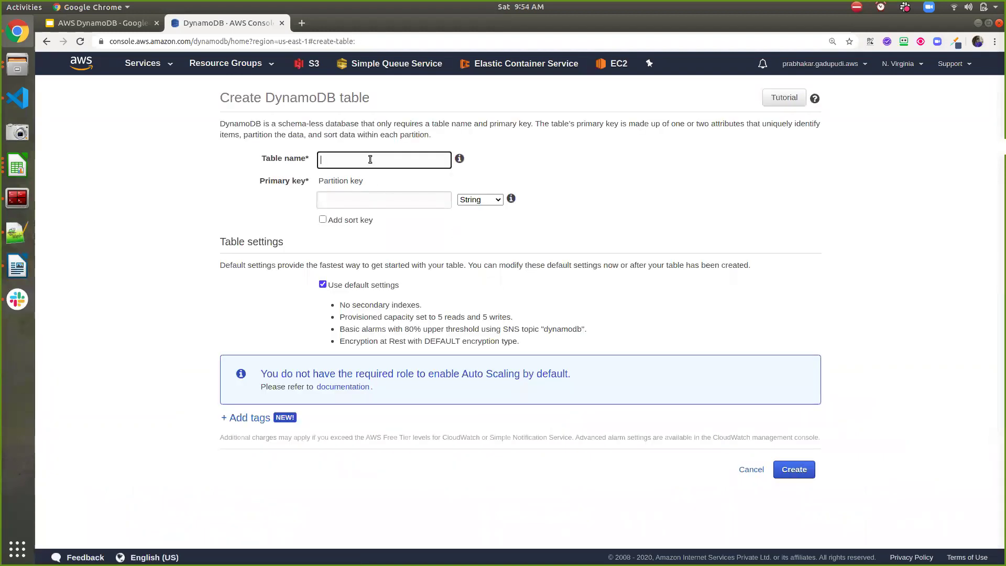
pyautogui.write('empDATA')
# Step: Set the table's partition key to emp_id with the Number type
pyautogui.click(375, 209)
pyautogui.click(388, 202)
pyautogui.write('emp_id')
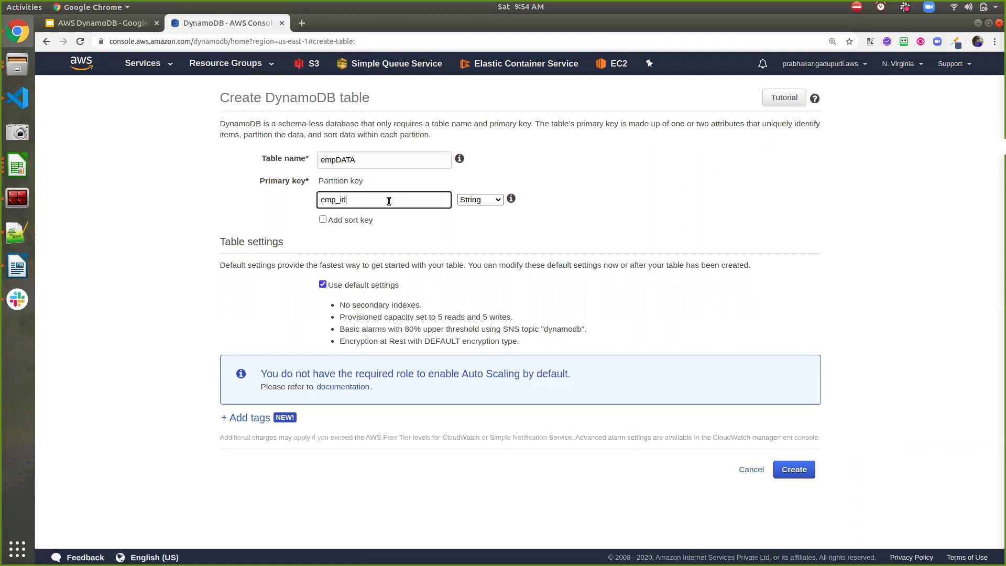
pyautogui.click(492, 202)
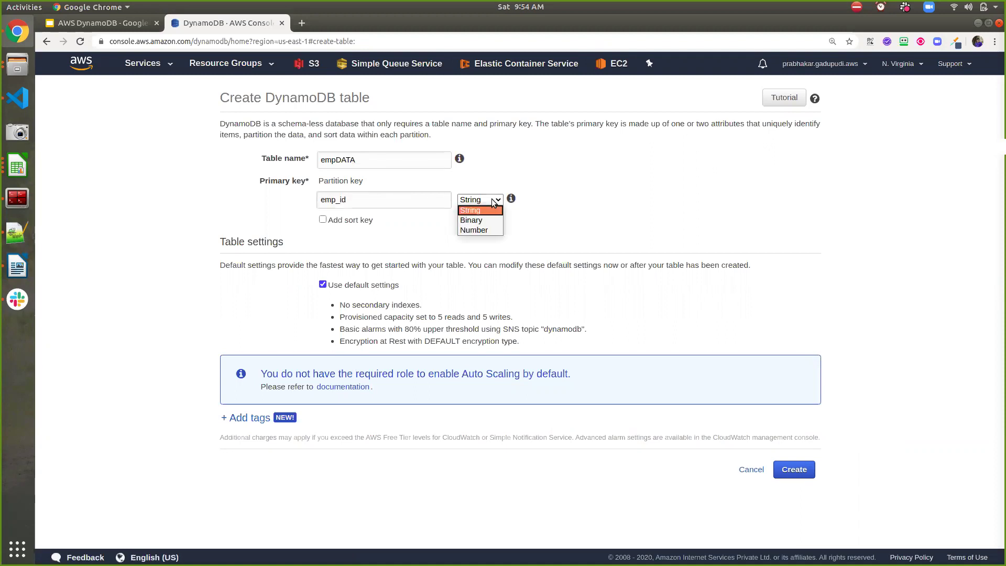
pyautogui.click(492, 231)
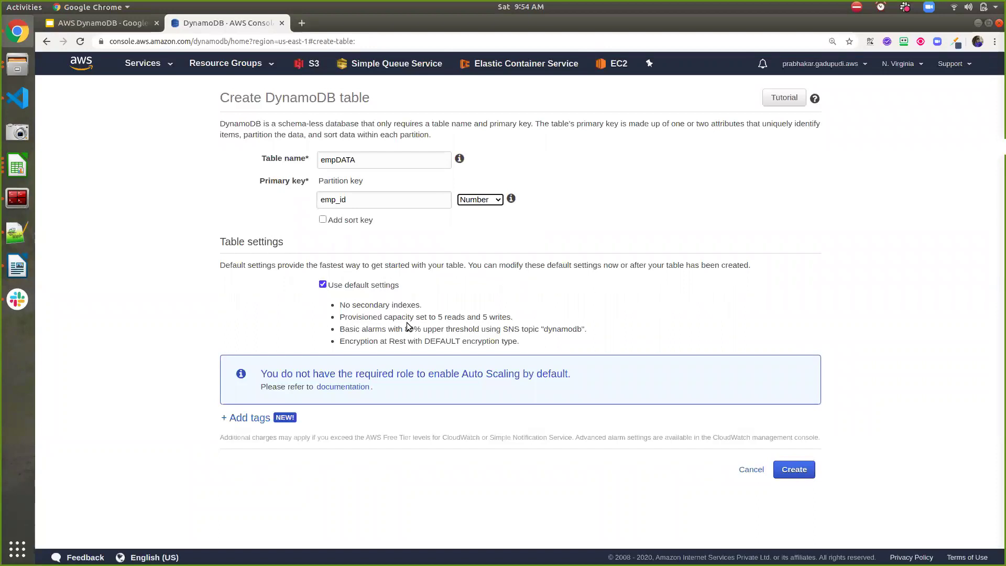
# Step: Examine the custom table settings, try the On-demand capacity mode, and restore the Provisioned mode and default settings
pyautogui.click(323, 285)
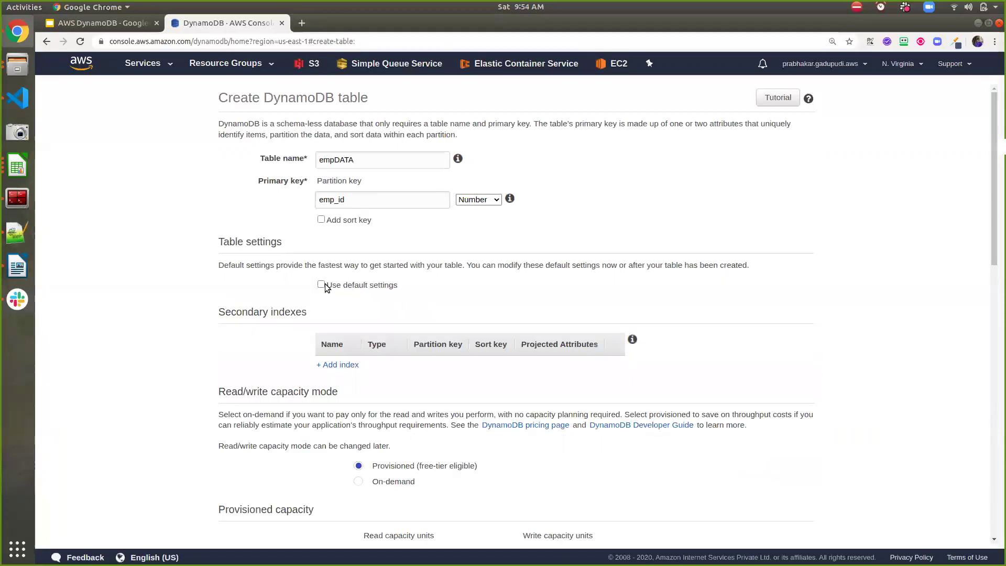
pyautogui.scroll(-3, 325, 285)
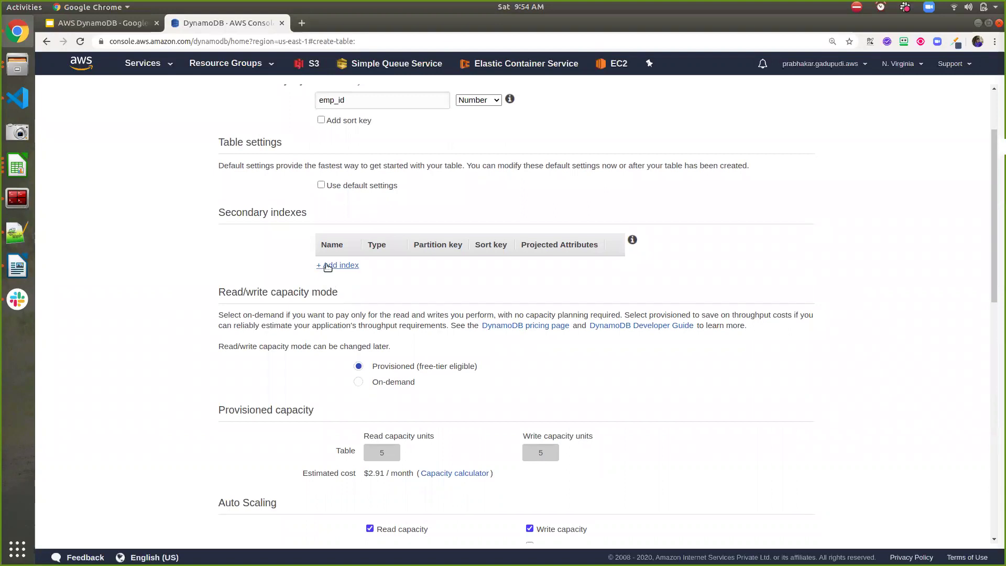
pyautogui.scroll(-6, 327, 267)
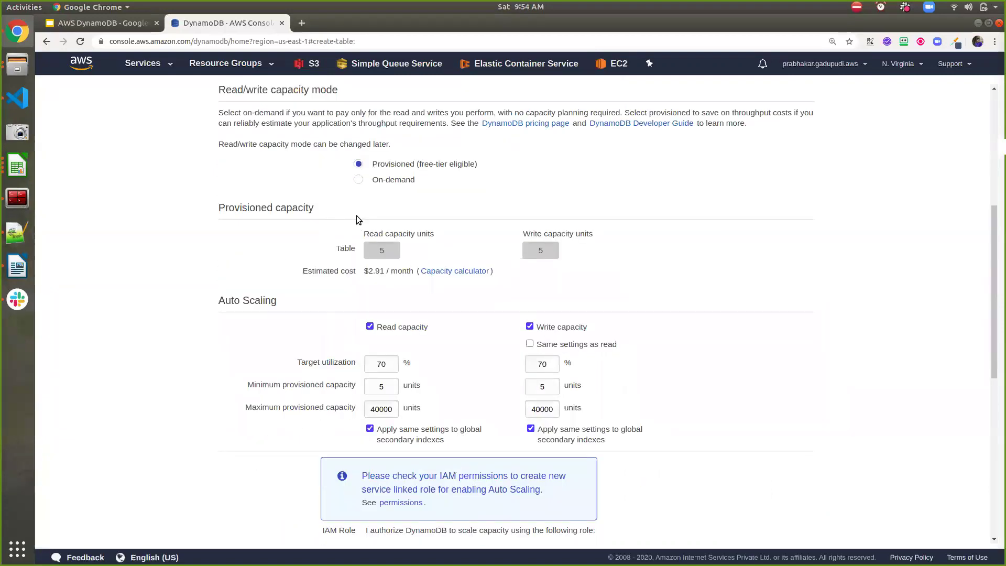
pyautogui.click(365, 181)
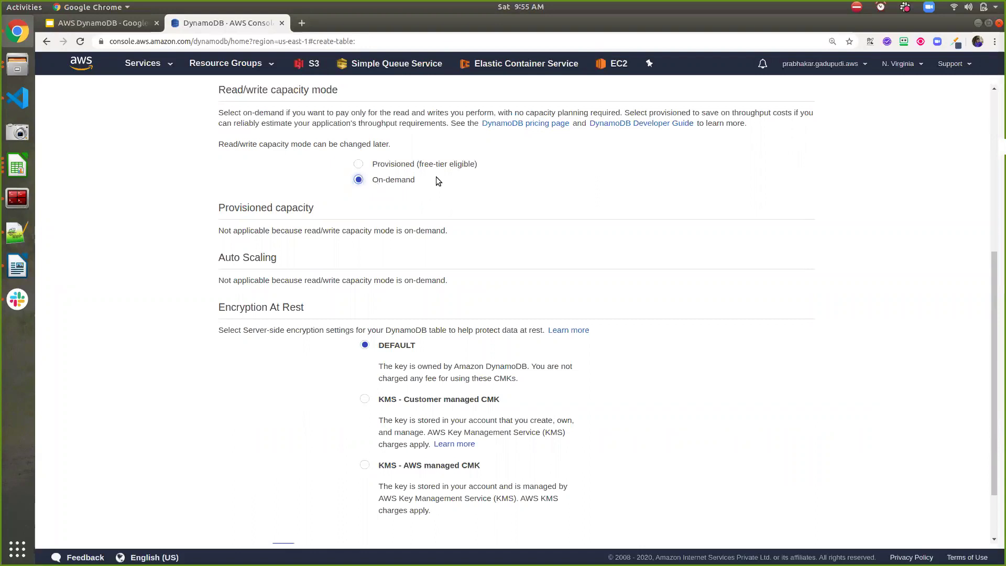
pyautogui.click(359, 165)
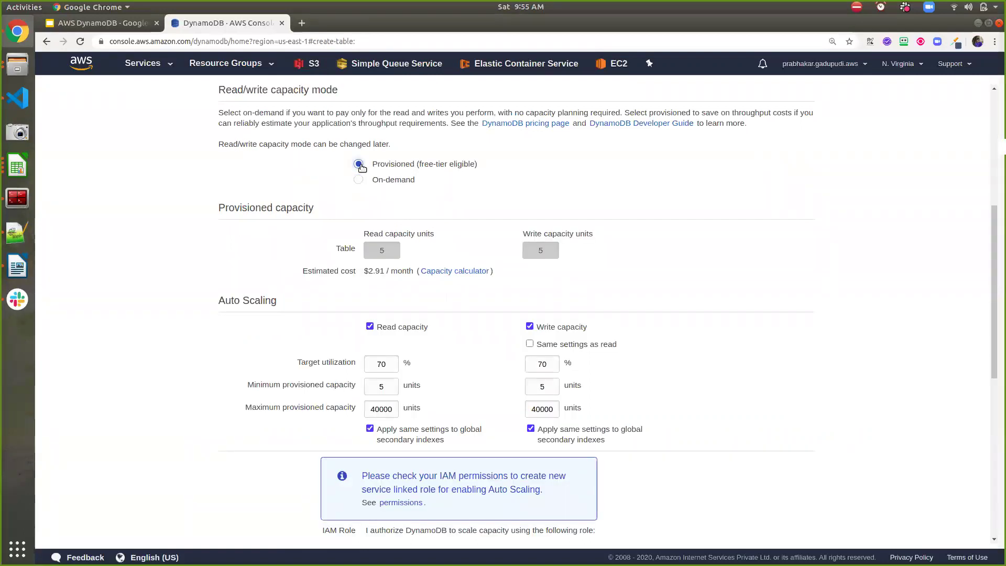
pyautogui.scroll(1, 369, 220)
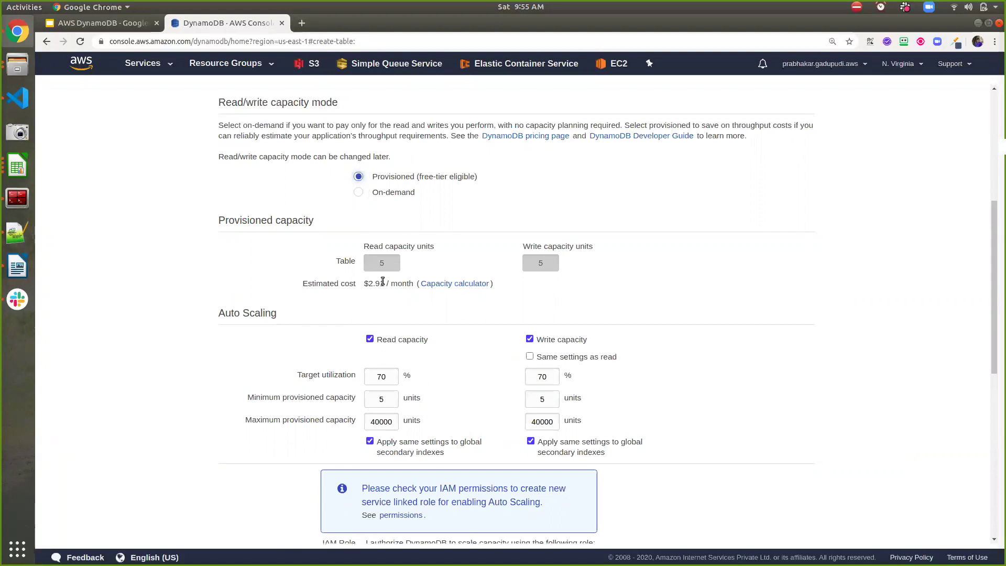
pyautogui.scroll(5, 383, 281)
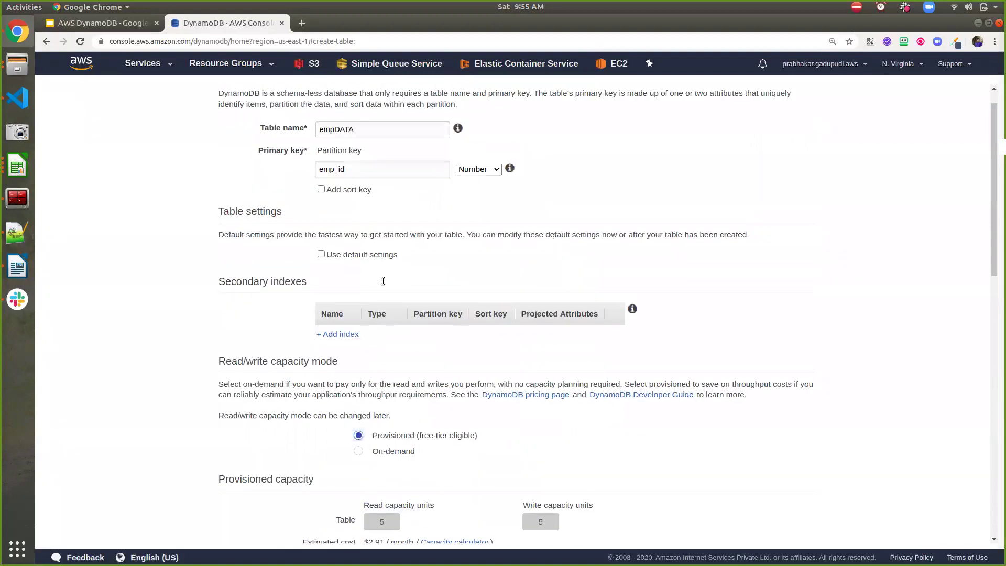
pyautogui.click(345, 254)
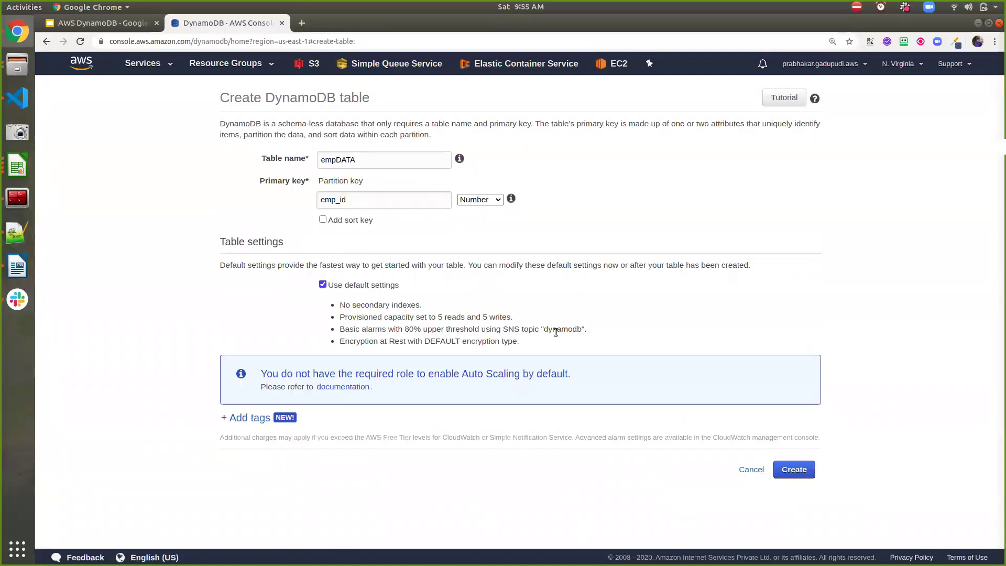
# Step: Create the empDATA table and review its overview details
pyautogui.click(786, 473)
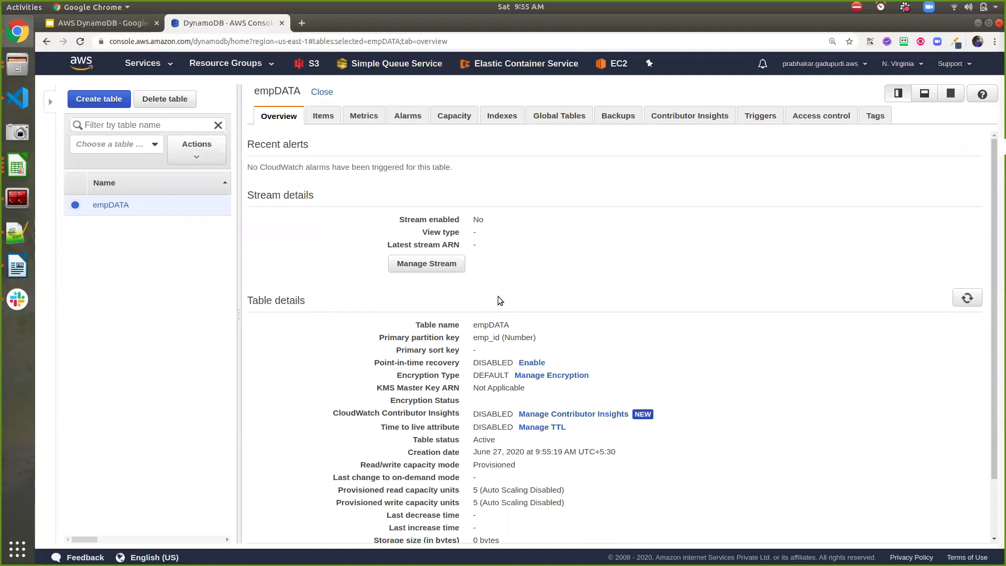
pyautogui.scroll(-1, 499, 299)
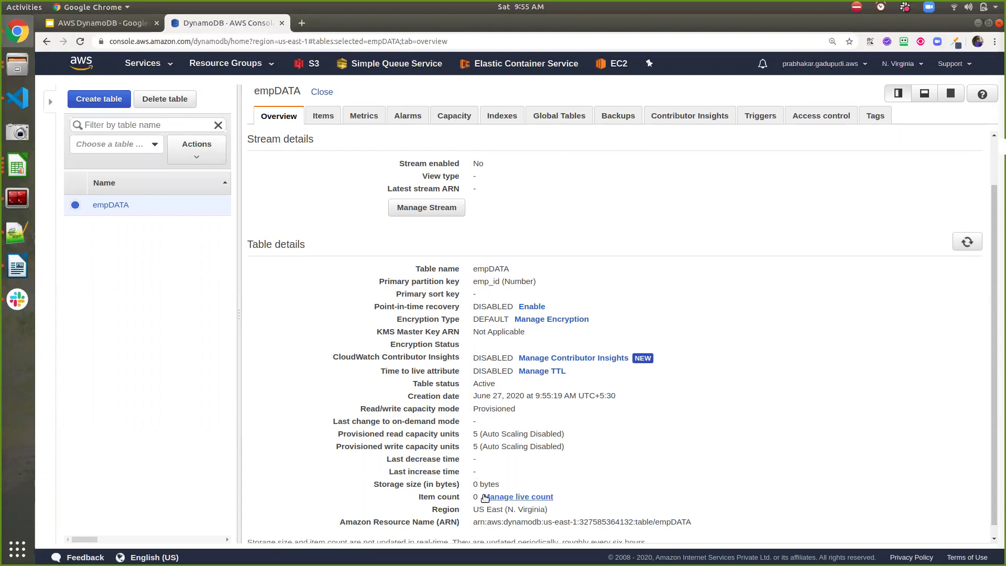
pyautogui.scroll(-1, 485, 497)
pyautogui.scroll(3, 470, 477)
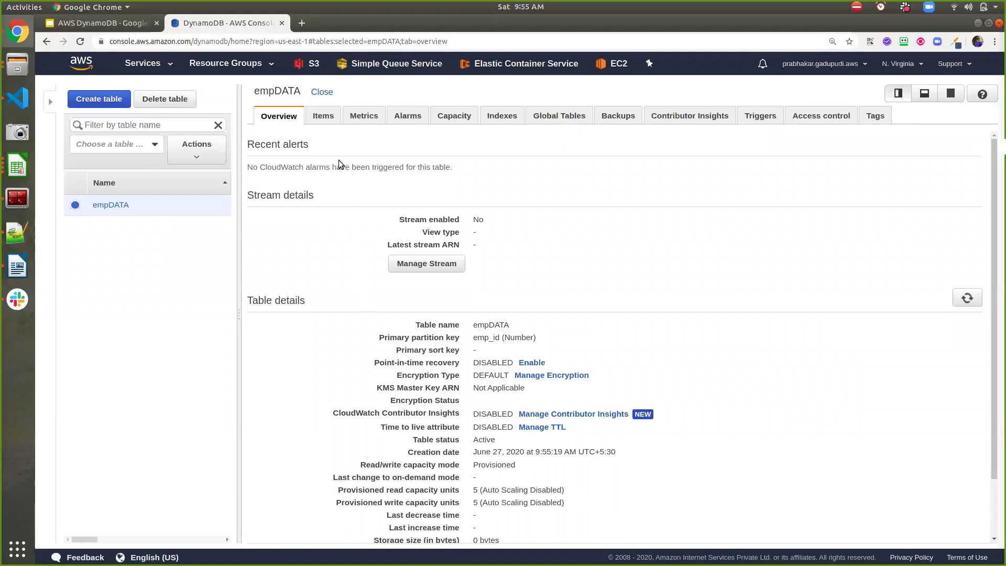
# Step: Start a new item in the empDATA table with emp_id set to 1
pyautogui.click(330, 120)
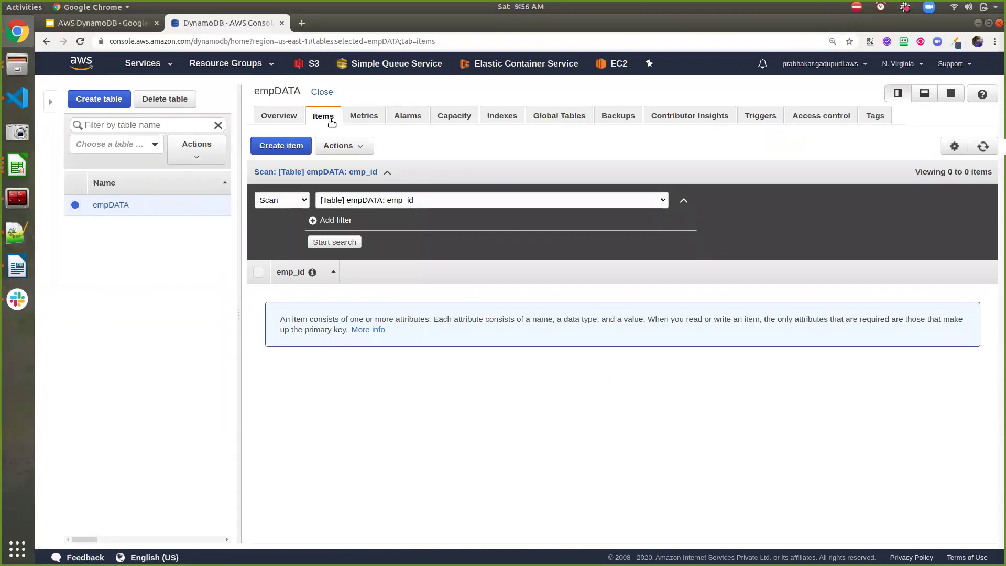
pyautogui.click(294, 145)
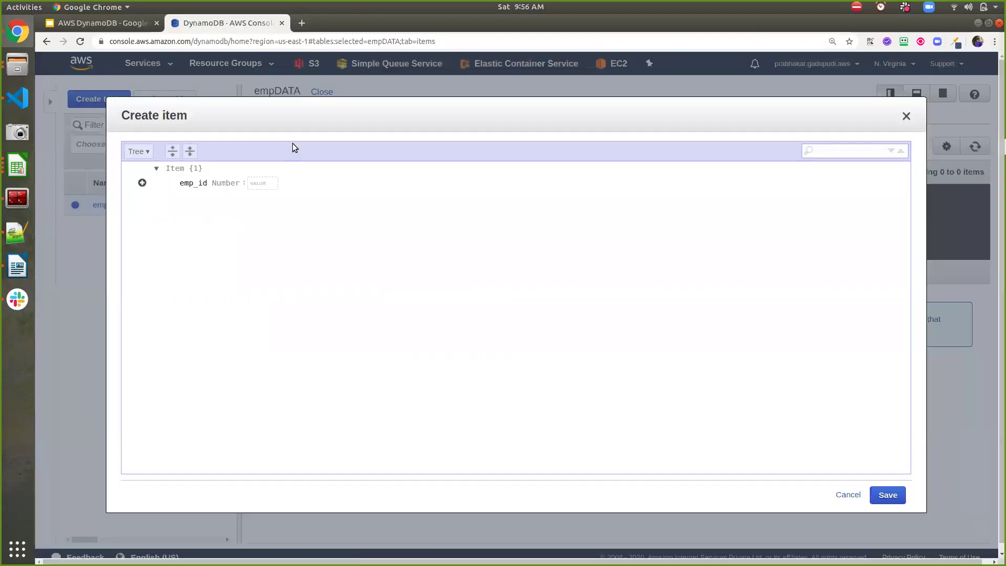
pyautogui.click(267, 182)
pyautogui.write('1')
# Step: Append a String attribute emp_name holding the employee's first name and save the item
pyautogui.click(141, 183)
pyautogui.moveTo(158, 197)
pyautogui.click(191, 219)
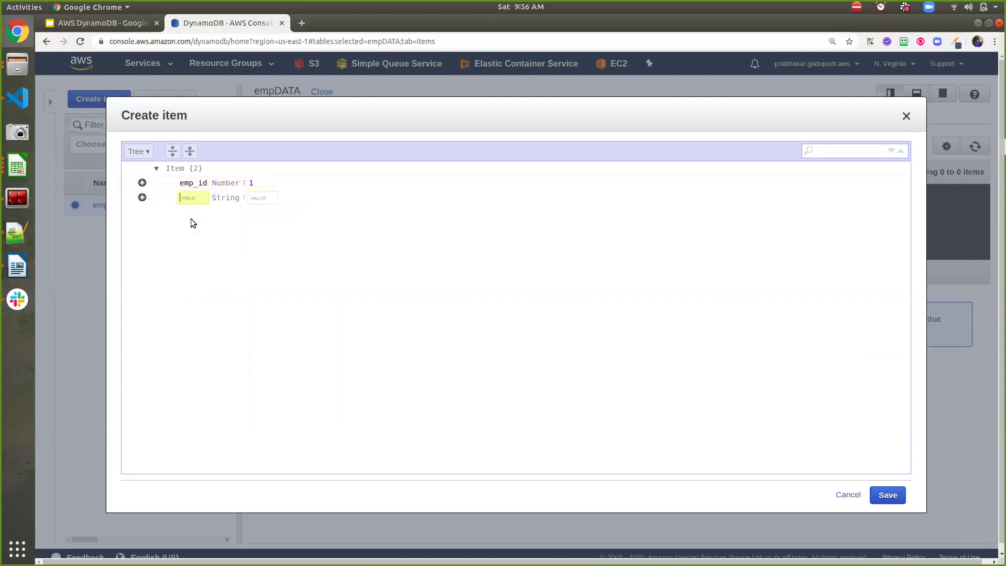
pyautogui.write('emp_name')
pyautogui.press('Tab')
pyautogui.write('Prabhakar')
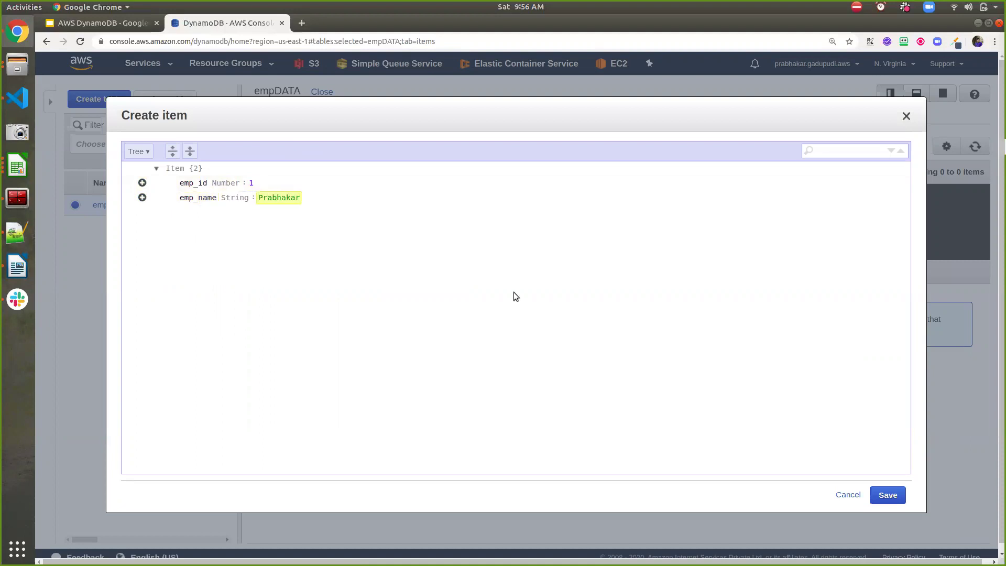
pyautogui.click(902, 496)
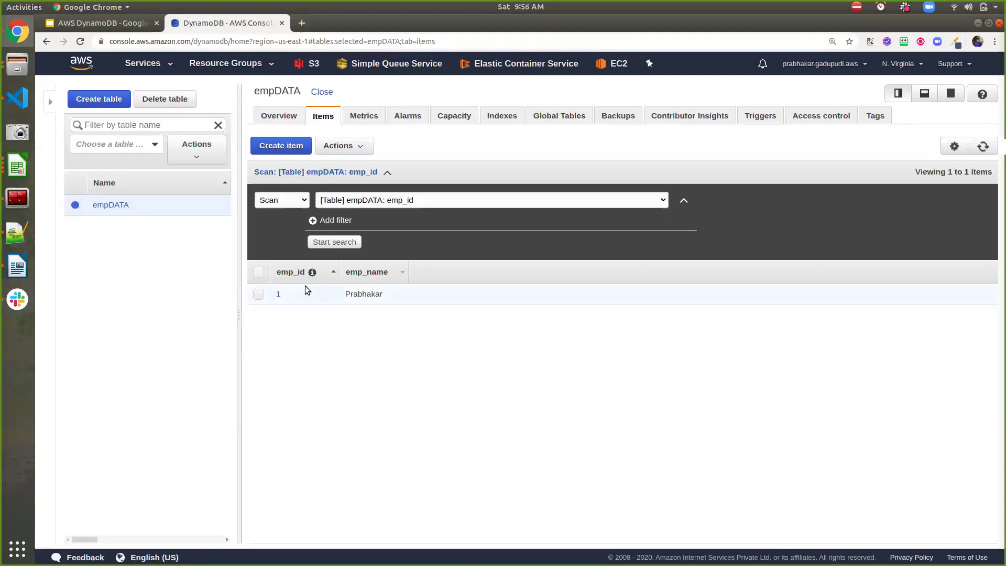
# Step: Start a second item and append a String attribute empname holding the employee's first name
pyautogui.click(276, 144)
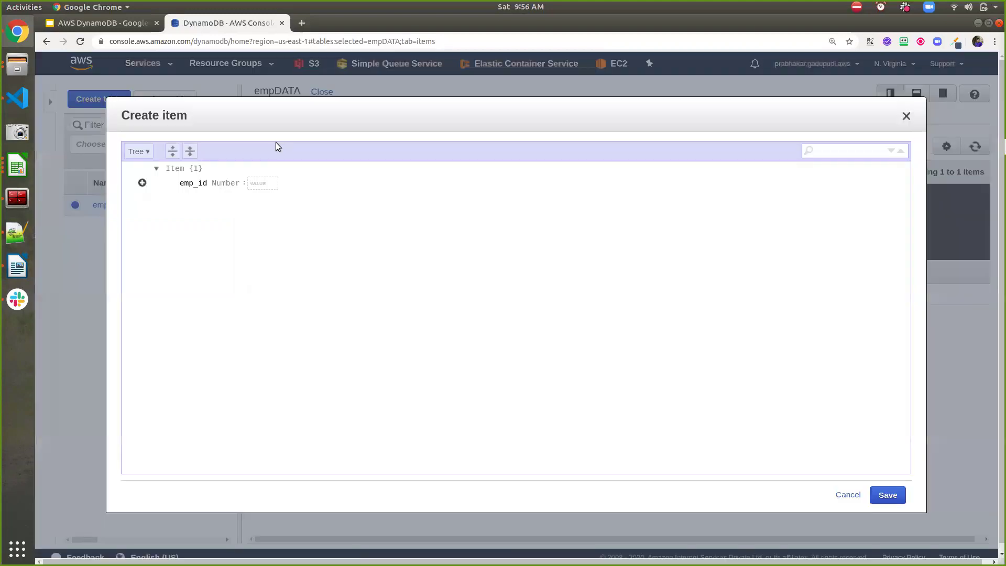
pyautogui.click(142, 182)
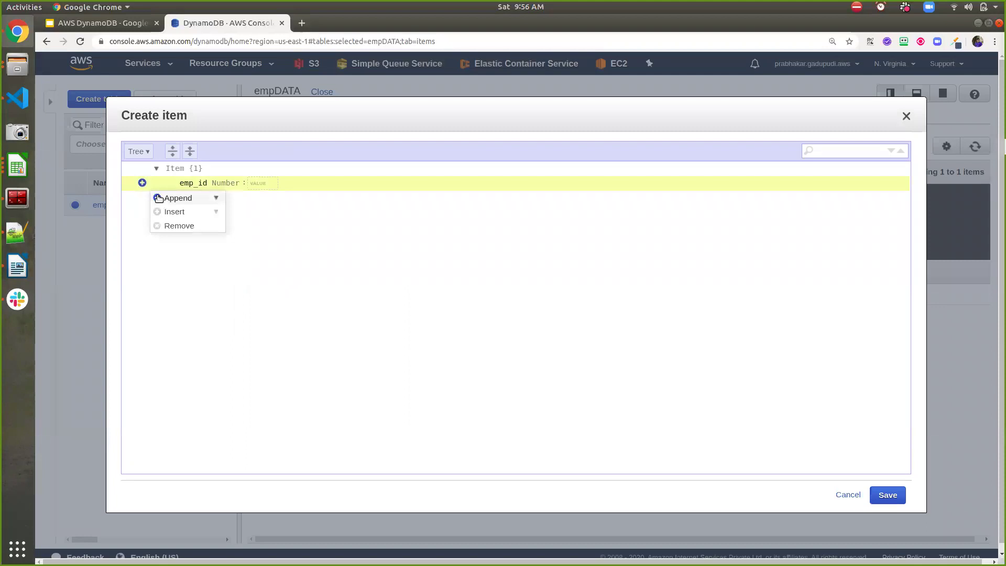
pyautogui.moveTo(159, 198)
pyautogui.click(190, 216)
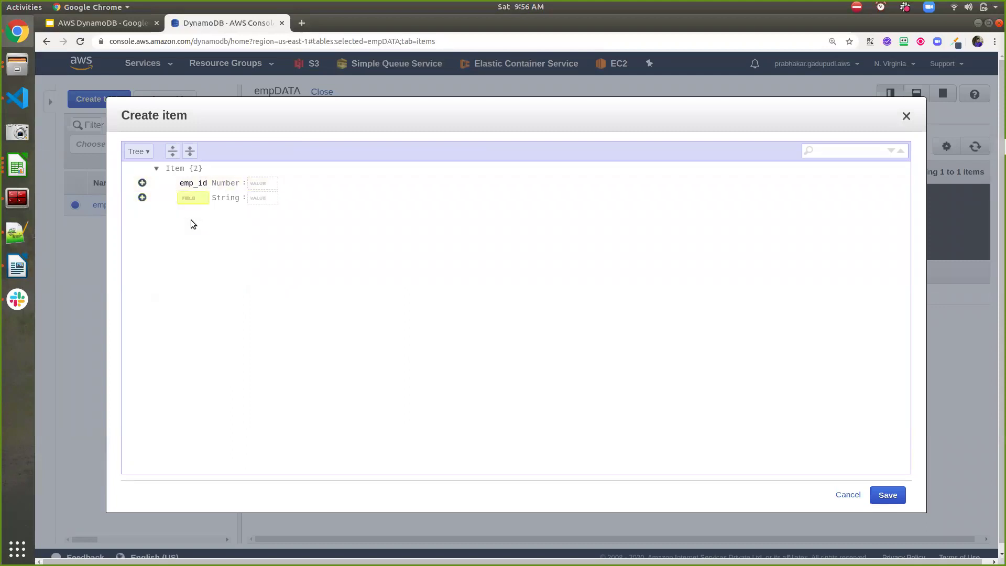
pyautogui.write('empname')
pyautogui.press('Tab')
pyautogui.write('praveen')
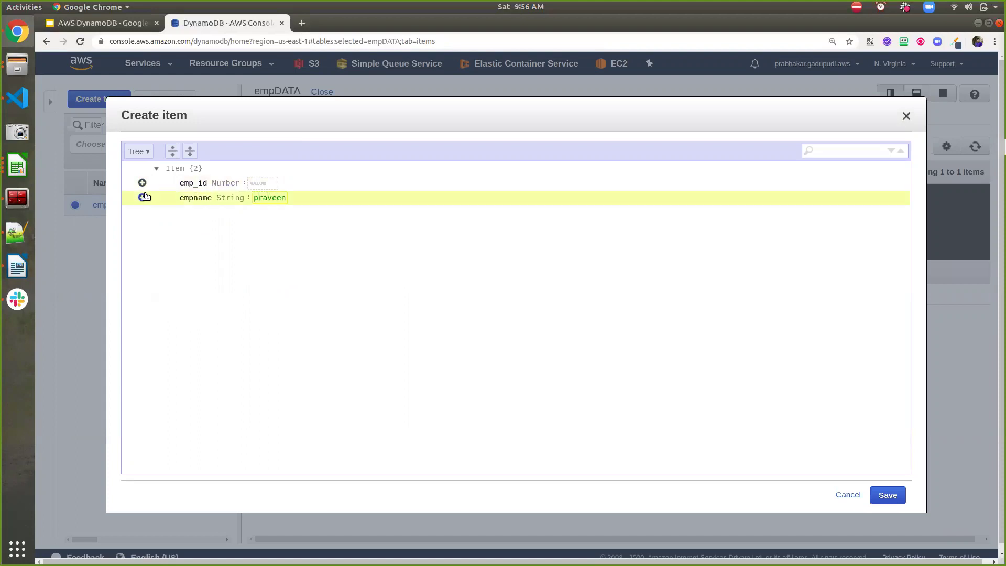
# Step: Append a String attribute order_details with the value mobile to the second item
pyautogui.click(143, 197)
pyautogui.moveTo(180, 209)
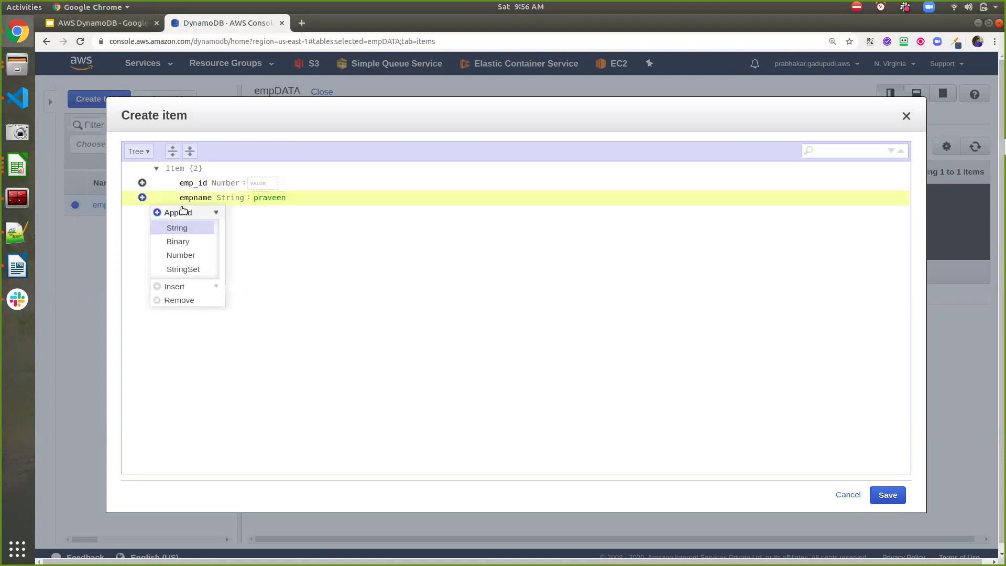
pyautogui.click(192, 231)
pyautogui.write('or')
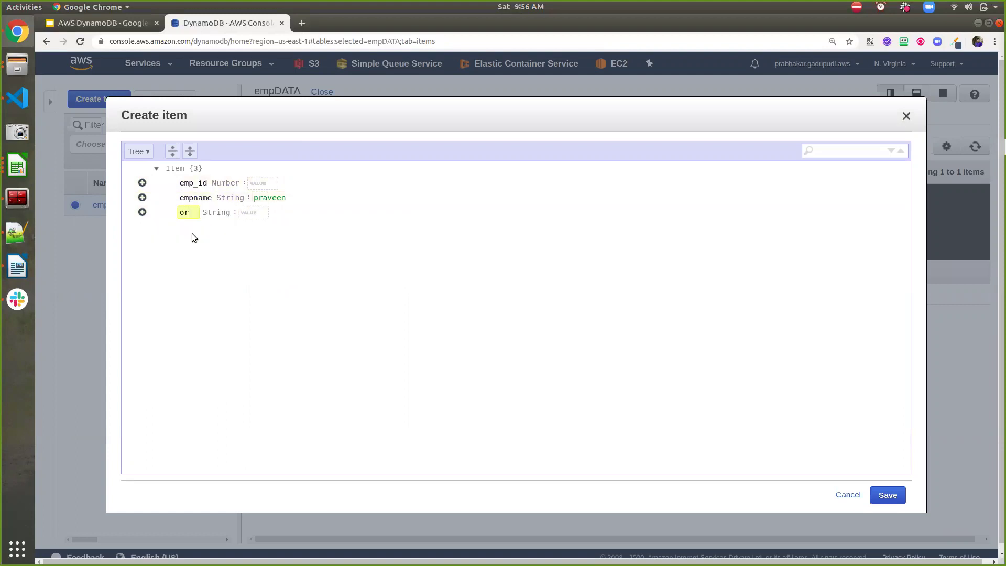
pyautogui.write('der_details')
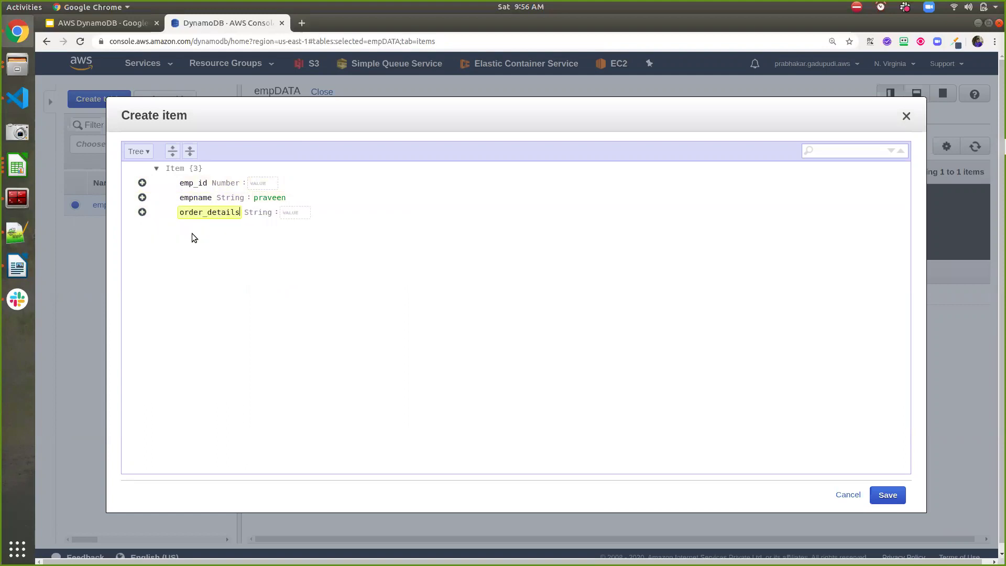
pyautogui.press('Tab')
pyautogui.write('mobile')
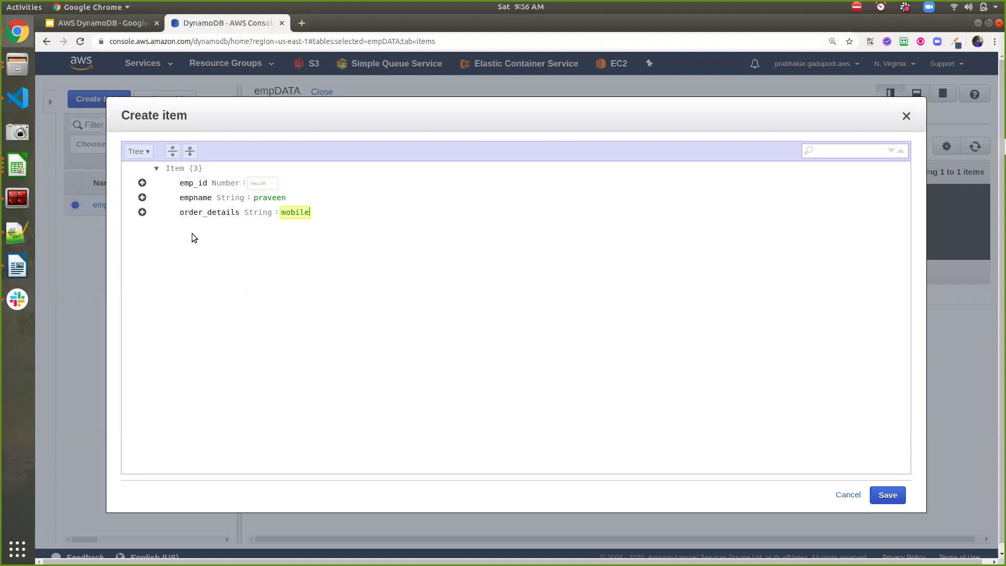
# Step: Set the second item's emp_id to 3 and save the item
pyautogui.click(887, 495)
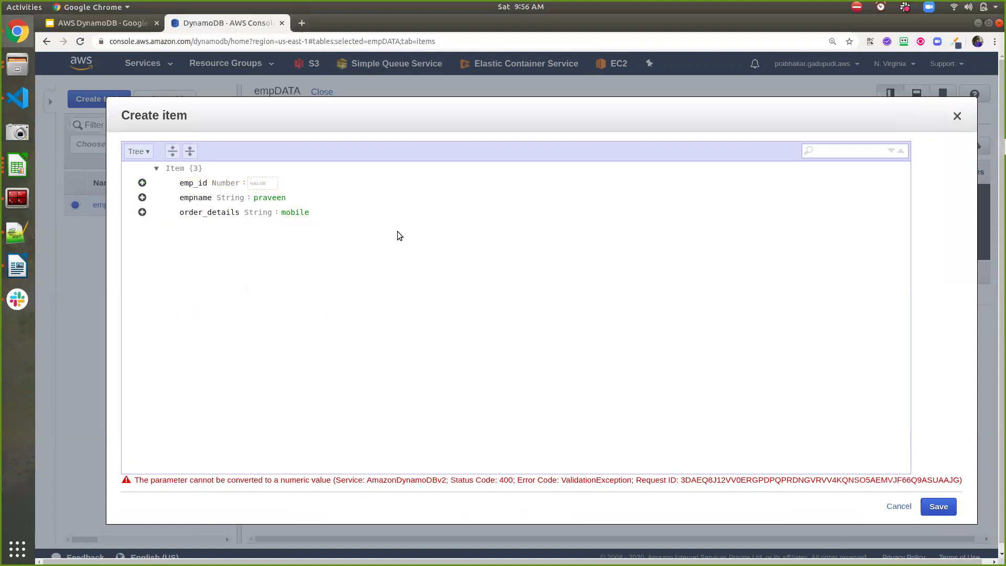
pyautogui.write('3')
pyautogui.click(938, 507)
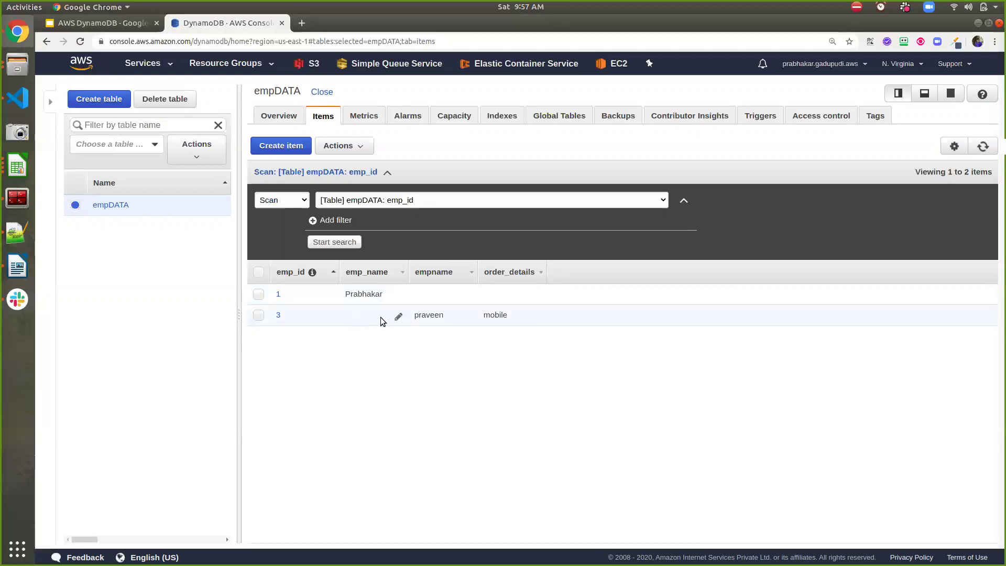
# Step: Start a third item in empDATA and append a String attribute order_tails with the value watch
pyautogui.click(285, 145)
pyautogui.click(143, 184)
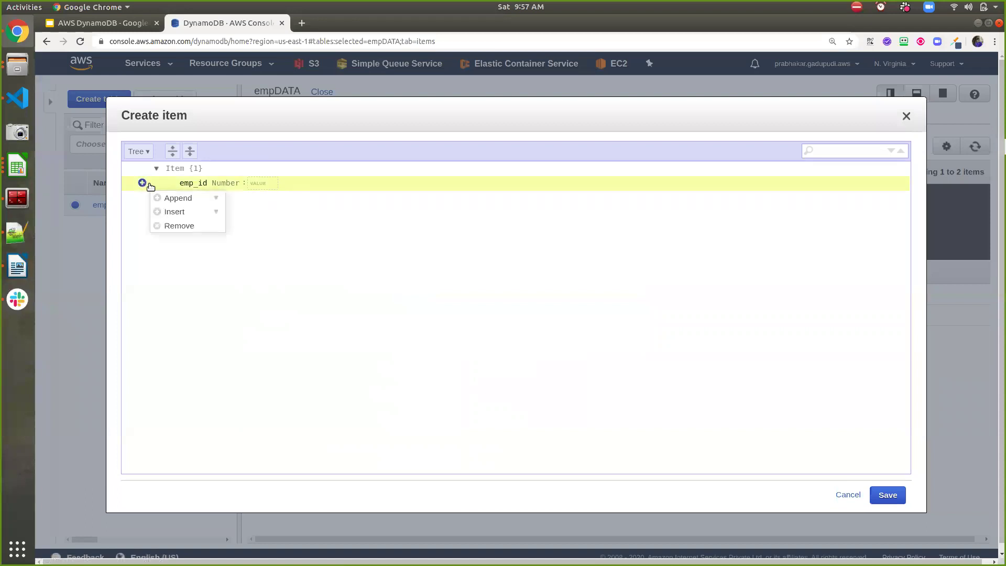
pyautogui.click(168, 197)
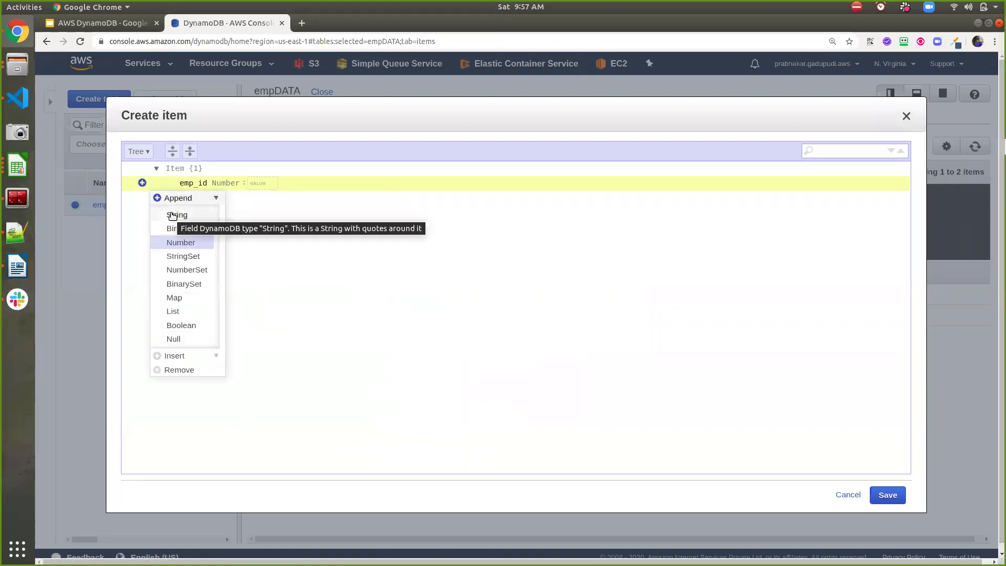
pyautogui.click(171, 215)
pyautogui.write('order_tails')
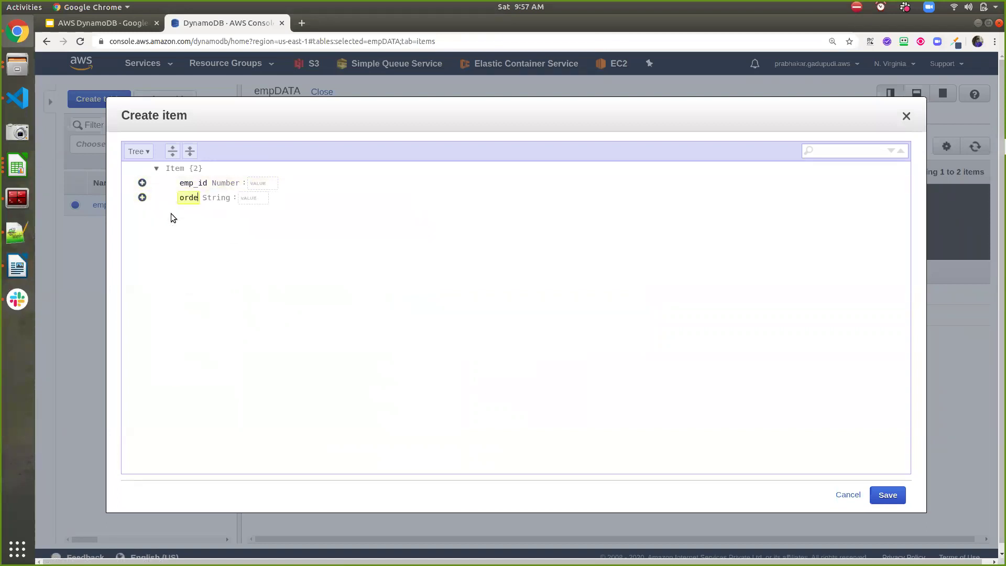
pyautogui.press('Tab')
pyautogui.write('watch')
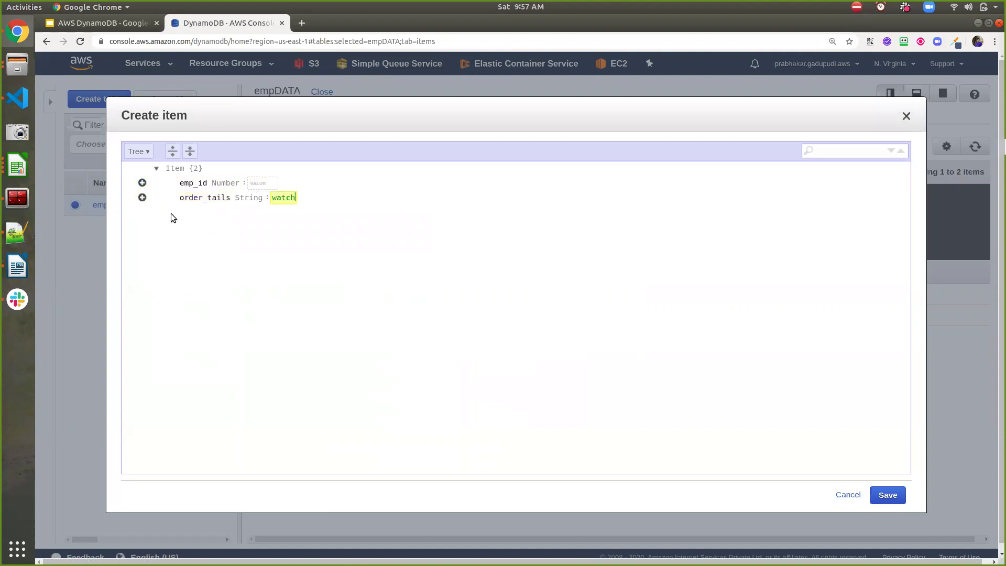
# Step: Append a Boolean attribute order_status with the value false to the third item
pyautogui.click(142, 197)
pyautogui.moveTo(163, 208)
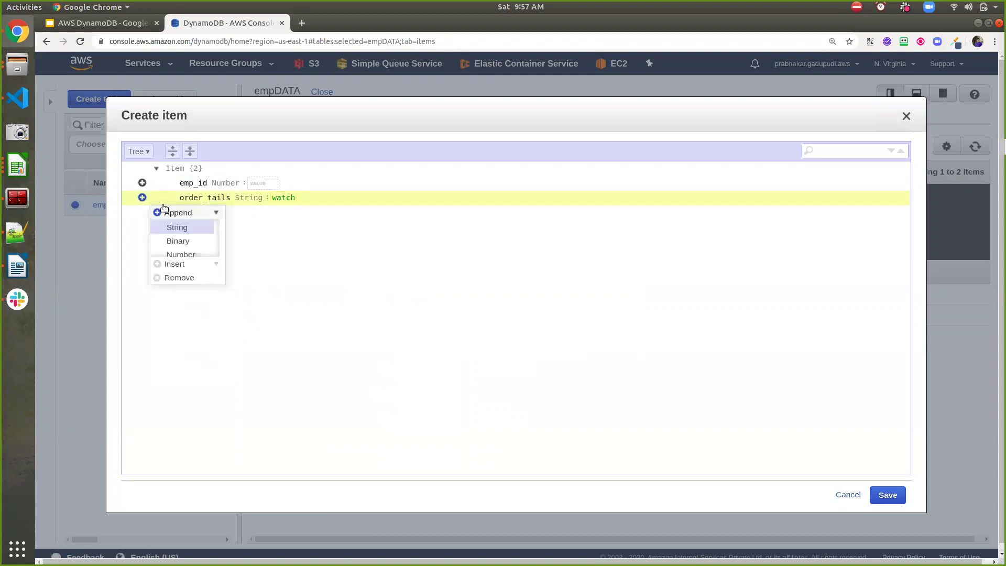
pyautogui.click(181, 337)
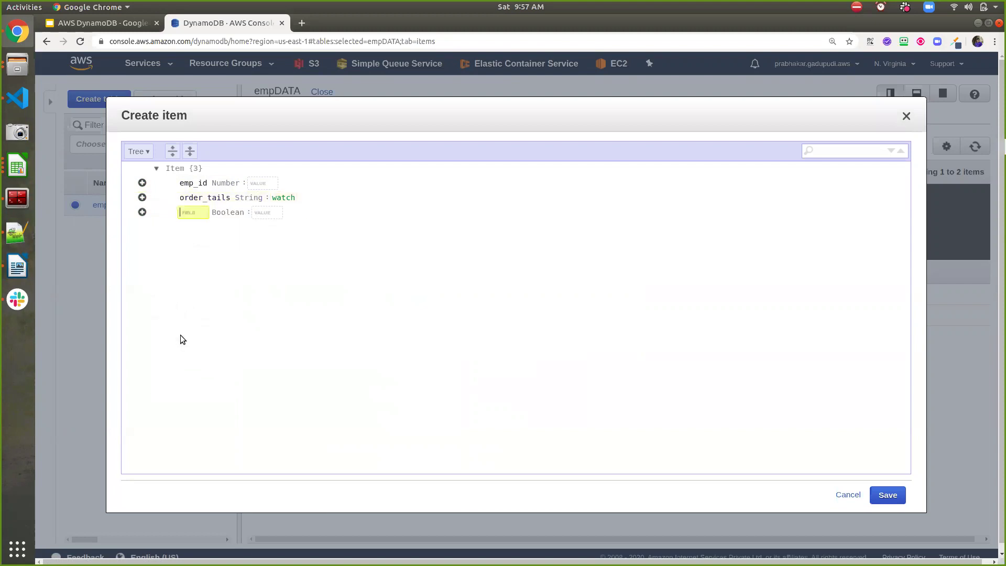
pyautogui.write('order_status')
pyautogui.press('Tab')
pyautogui.write('false')
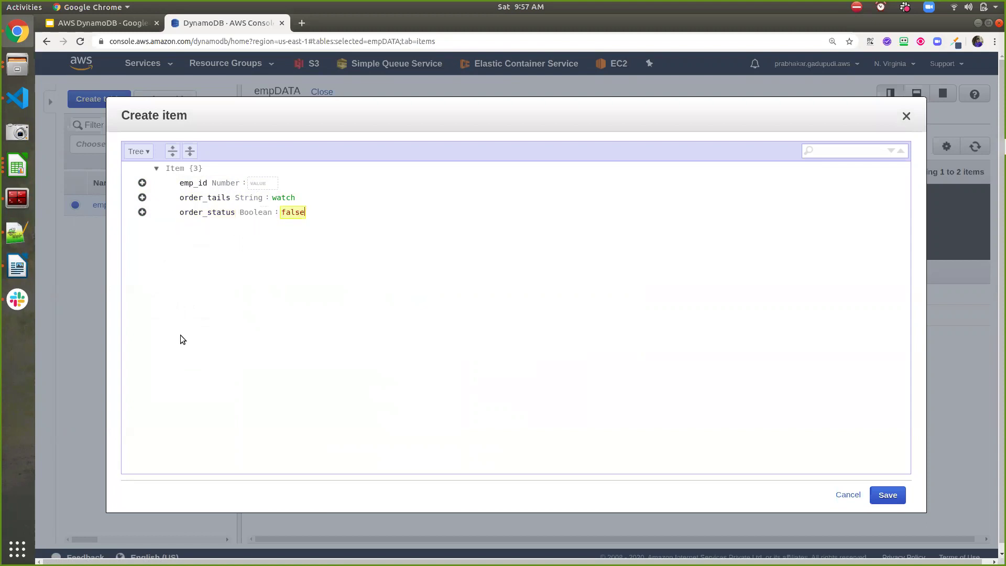
# Step: Set the third item's emp_id to 123 and save the item
pyautogui.click(894, 501)
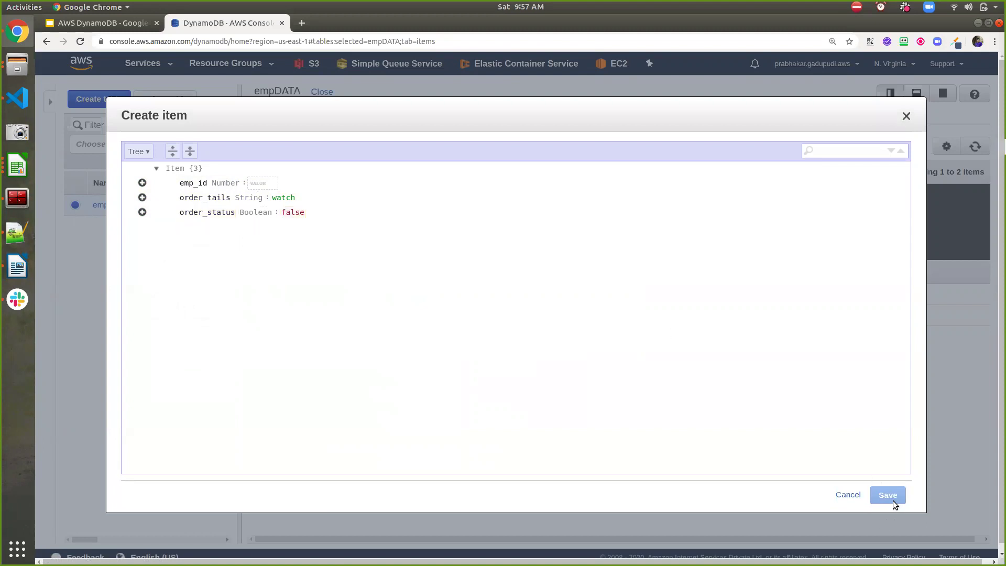
pyautogui.click(265, 181)
pyautogui.write('123')
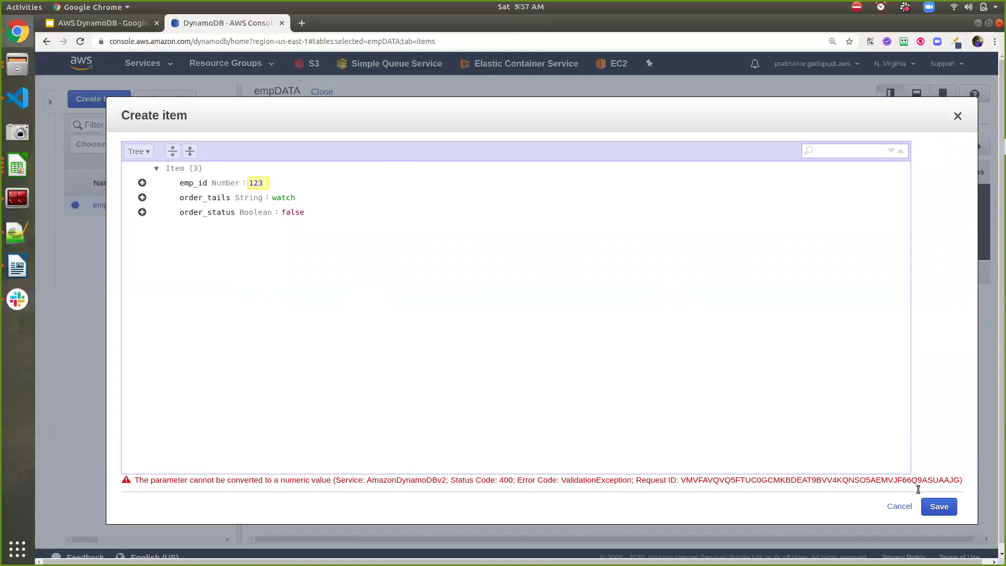
pyautogui.click(923, 506)
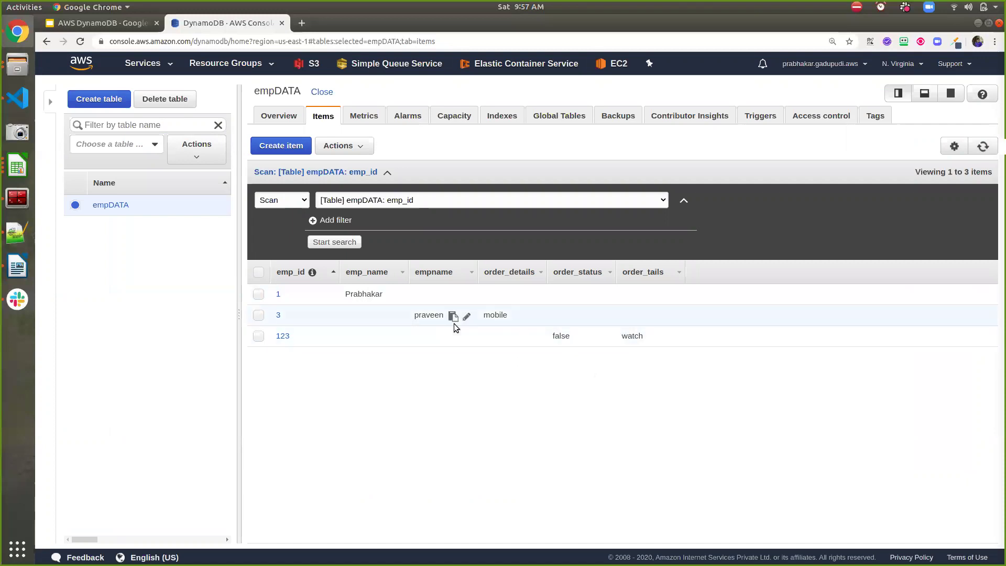
# Step: Run an unfiltered scan of the empDATA table
pyautogui.click(297, 202)
pyautogui.click(296, 204)
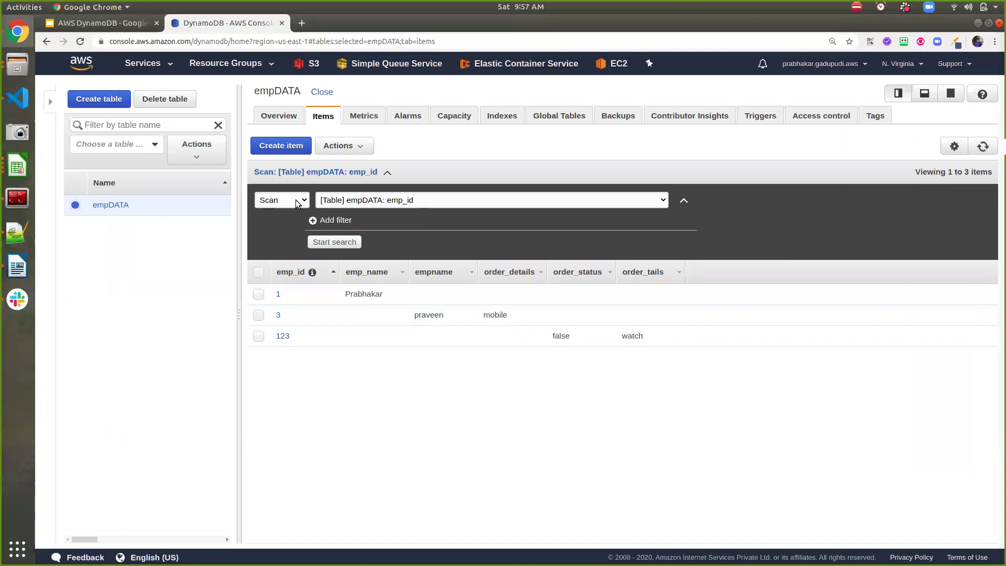
pyautogui.click(343, 244)
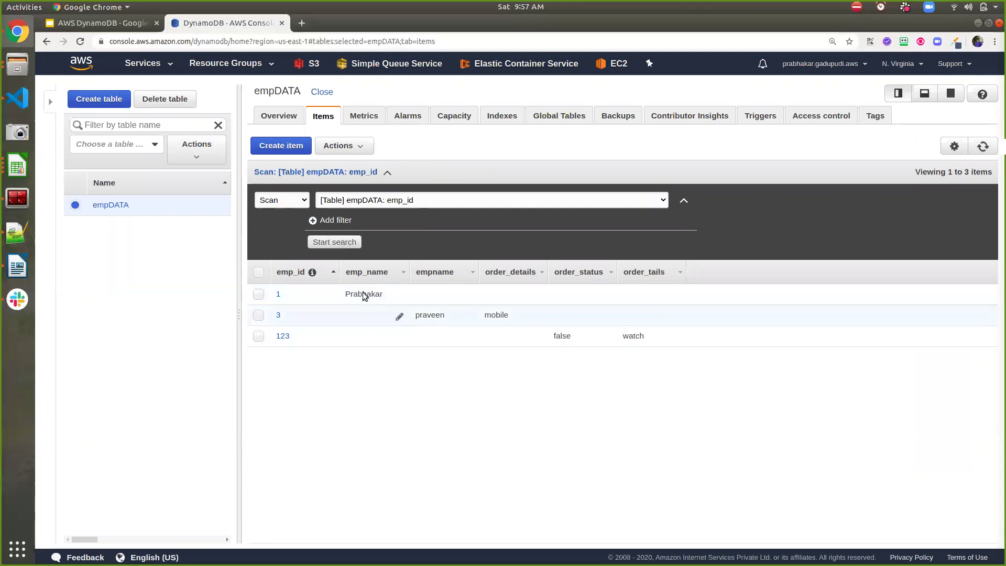
# Step: Scan empDATA with a filter for items whose String attribute order_details contains mob
pyautogui.click(336, 219)
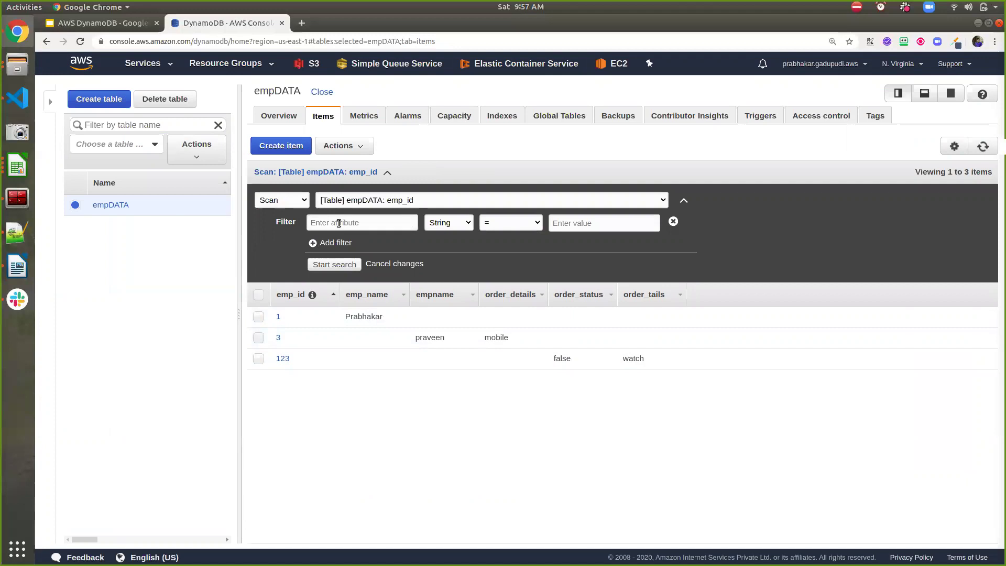
pyautogui.write('order_details')
pyautogui.click(507, 224)
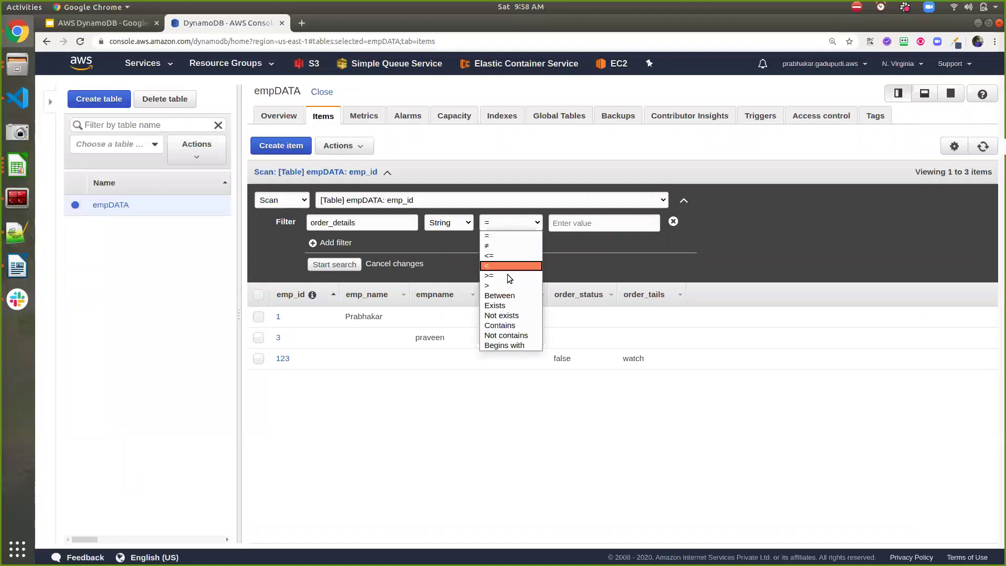
pyautogui.click(502, 321)
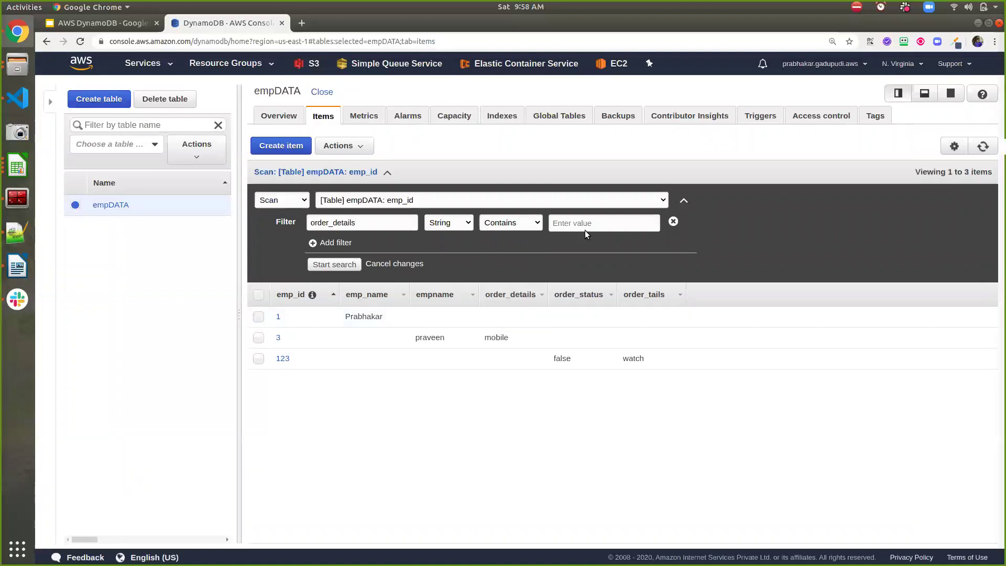
pyautogui.write('mob')
pyautogui.click(351, 268)
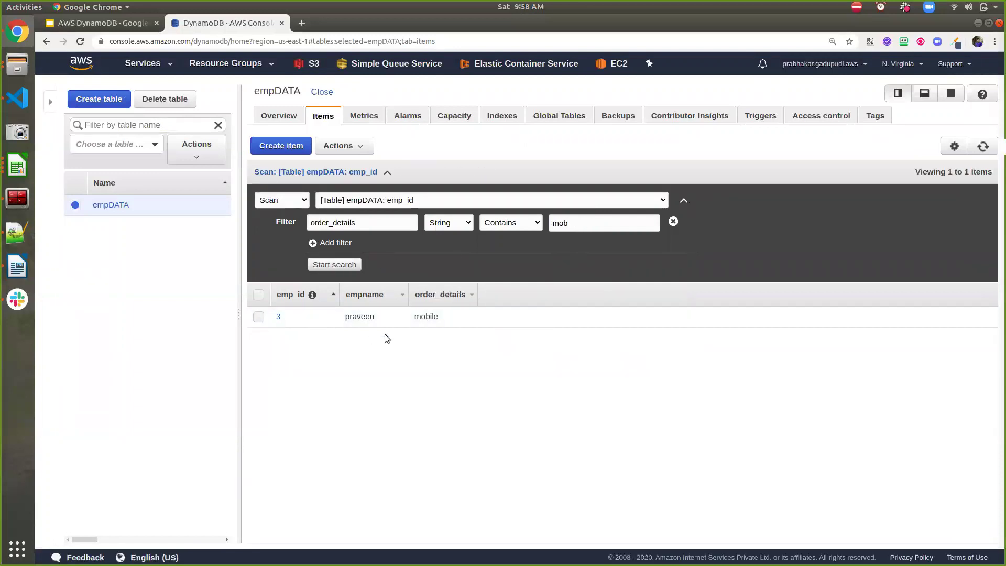
# Step: Query empDATA for partition key emp_id equal to 3, keeping the order_details filter
pyautogui.click(301, 205)
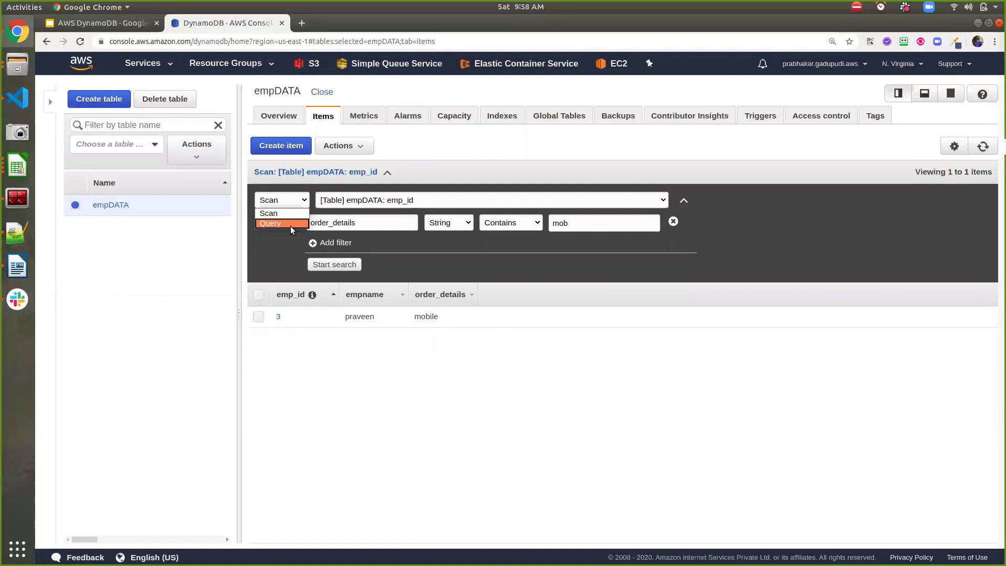
pyautogui.click(290, 224)
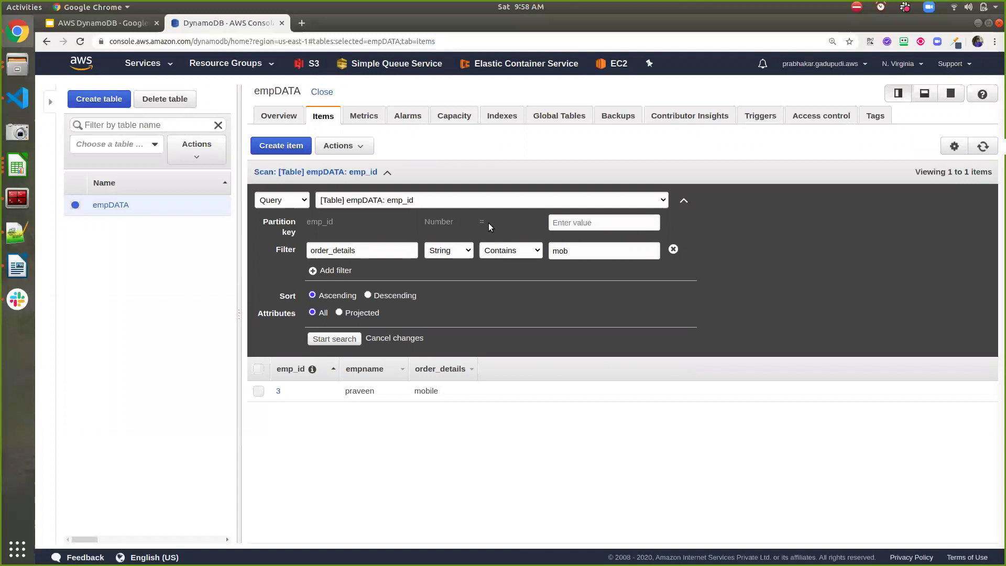
pyautogui.click(599, 227)
pyautogui.write('3')
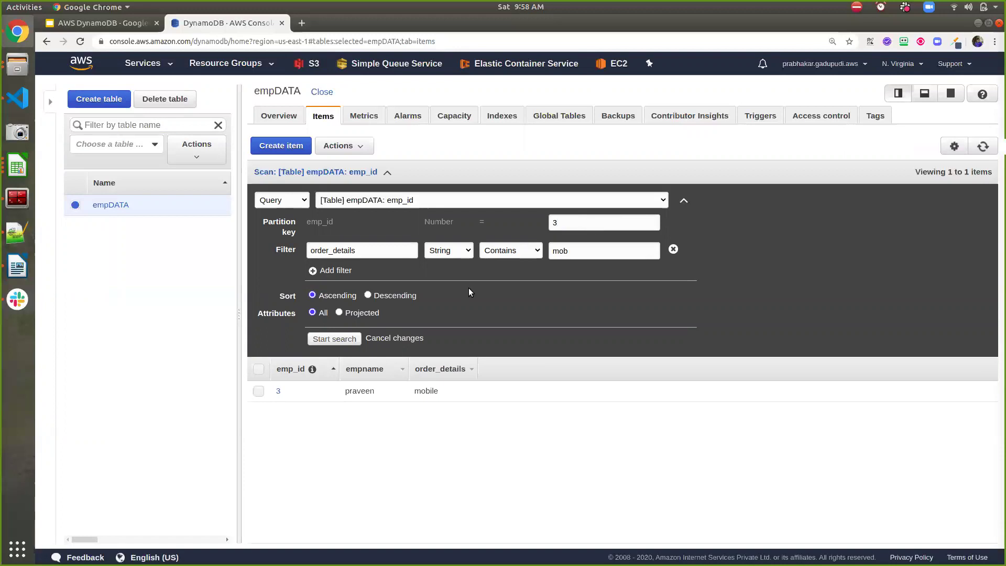
pyautogui.click(331, 339)
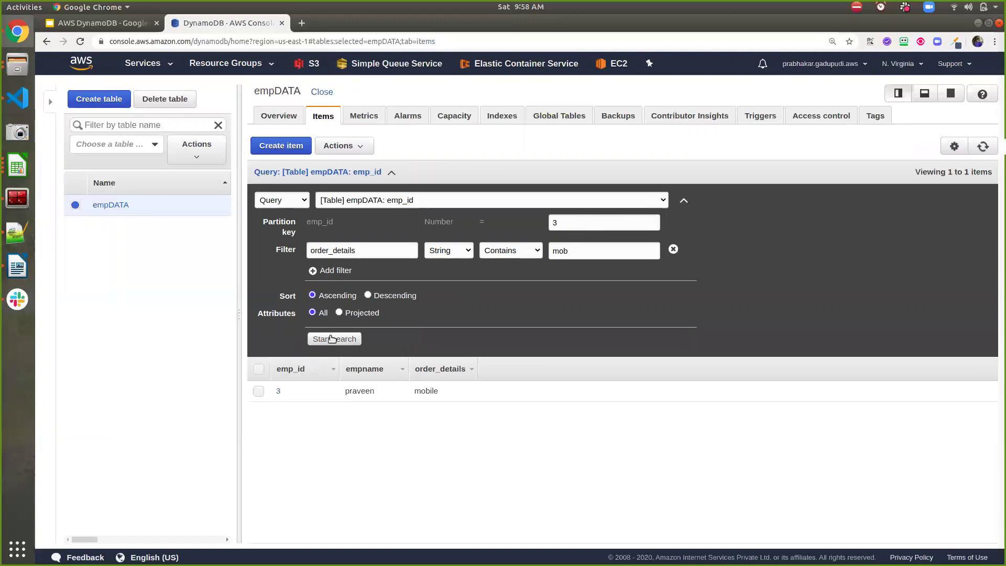
# Step: Compare the search criteria offered by the Scan and Query modes, ending in Query mode
pyautogui.click(287, 193)
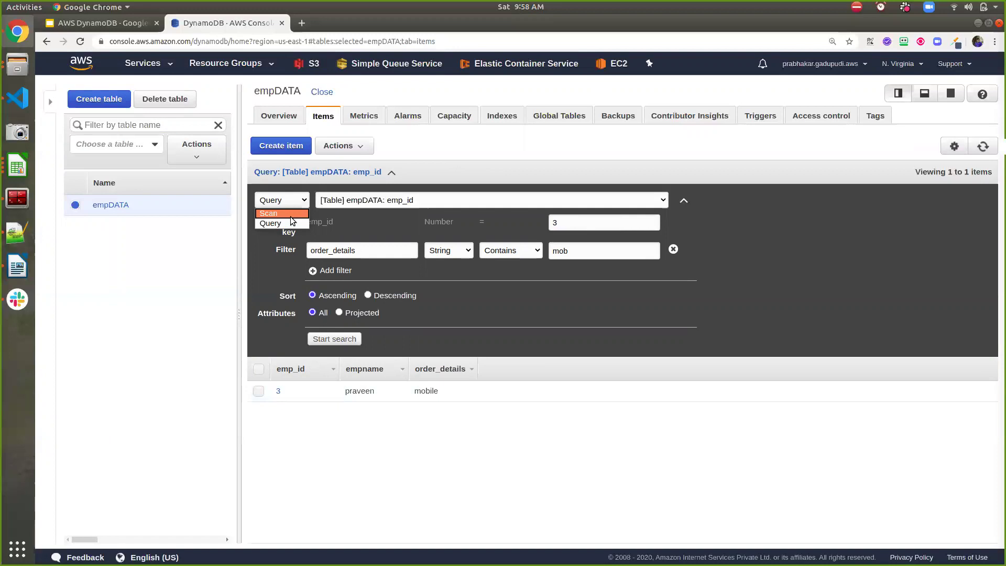
pyautogui.click(283, 213)
pyautogui.click(303, 202)
pyautogui.click(291, 224)
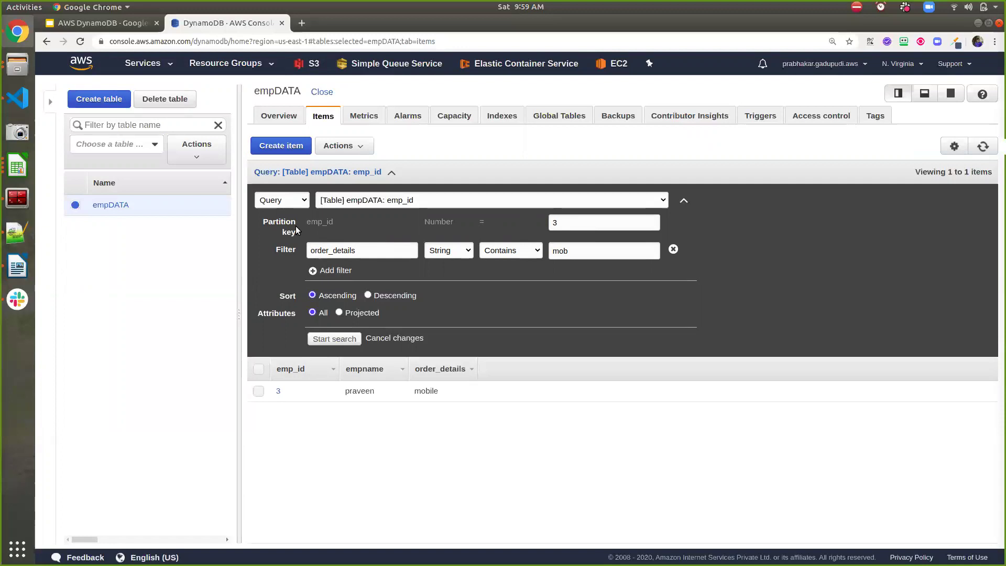
pyautogui.click(276, 200)
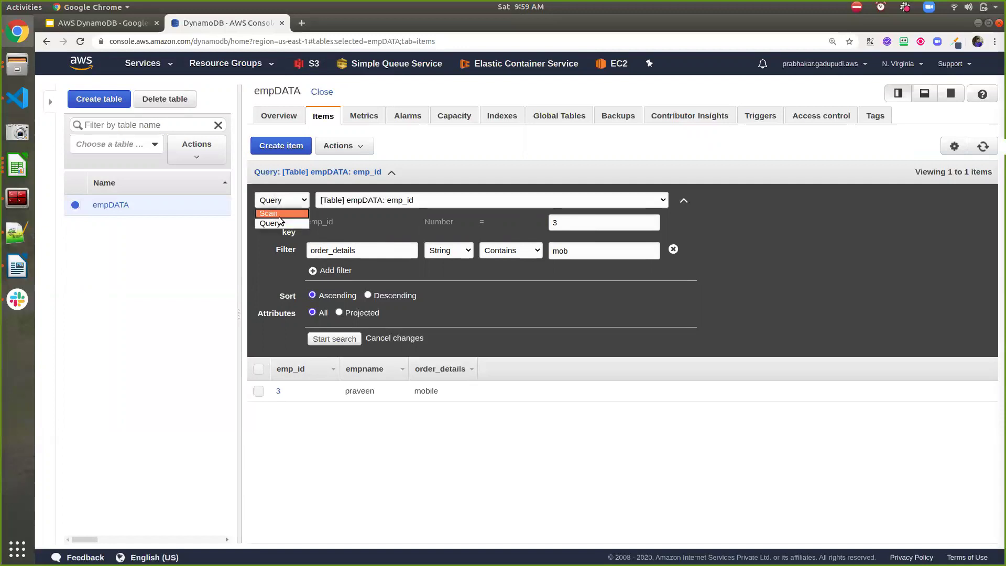
pyautogui.click(279, 214)
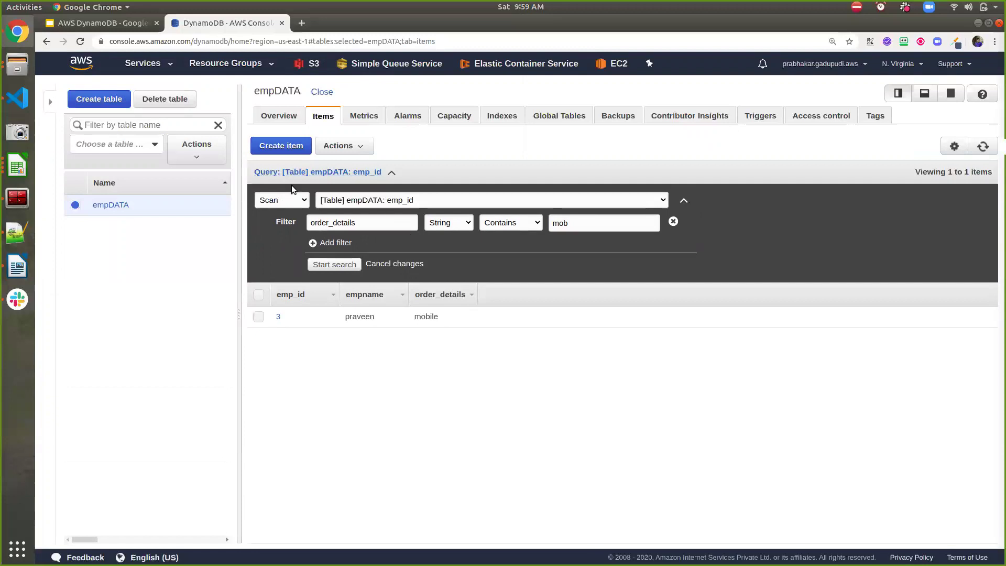
pyautogui.click(304, 202)
pyautogui.click(295, 222)
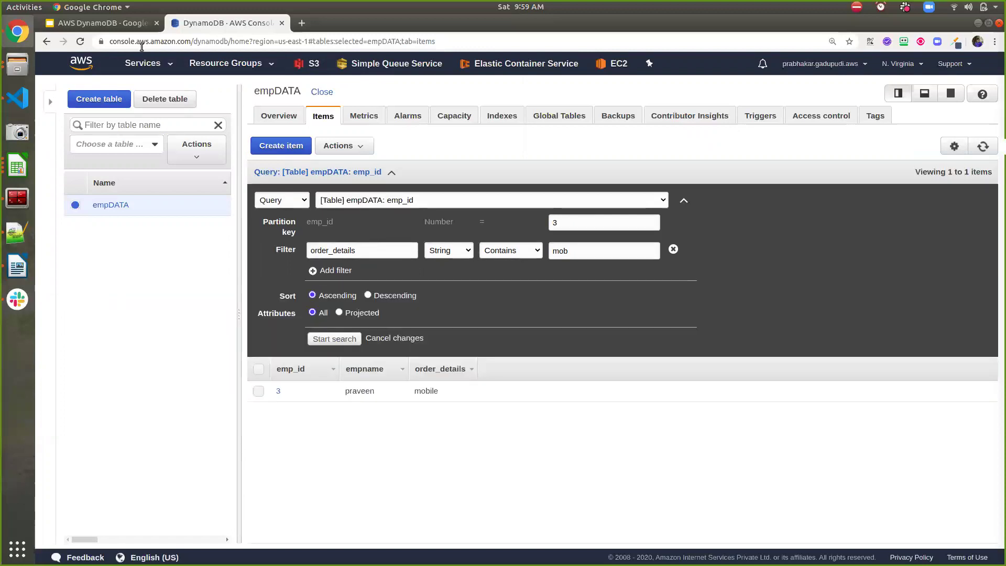
# Step: Switch to the AWS DynamoDB presentation in Google Slides and show the closing Thank you slide
pyautogui.click(120, 29)
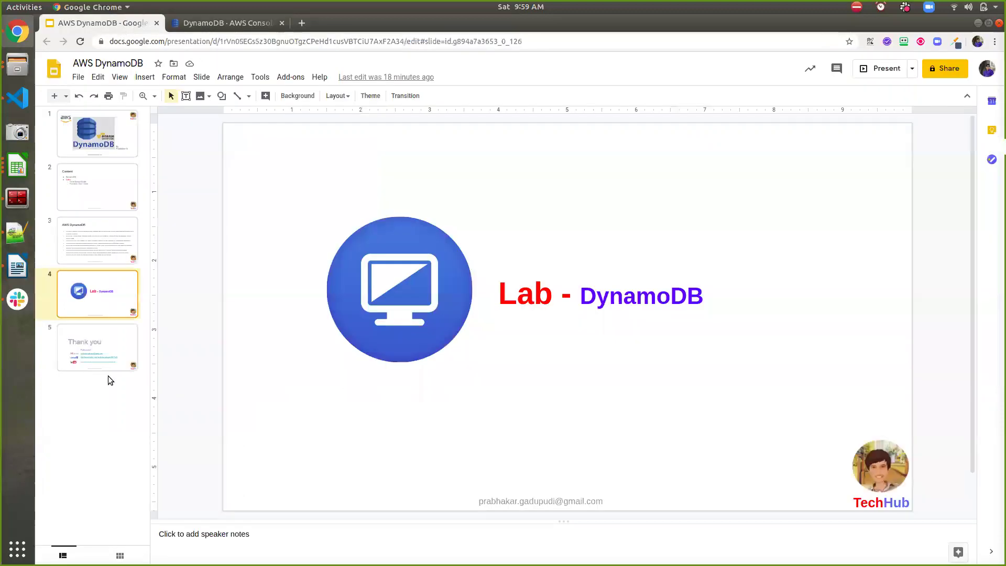
pyautogui.click(105, 348)
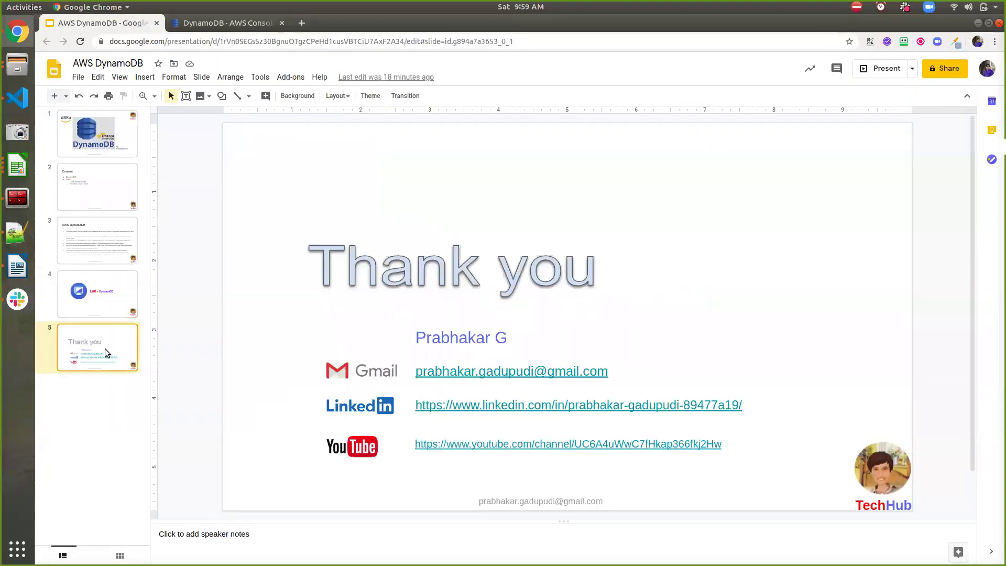